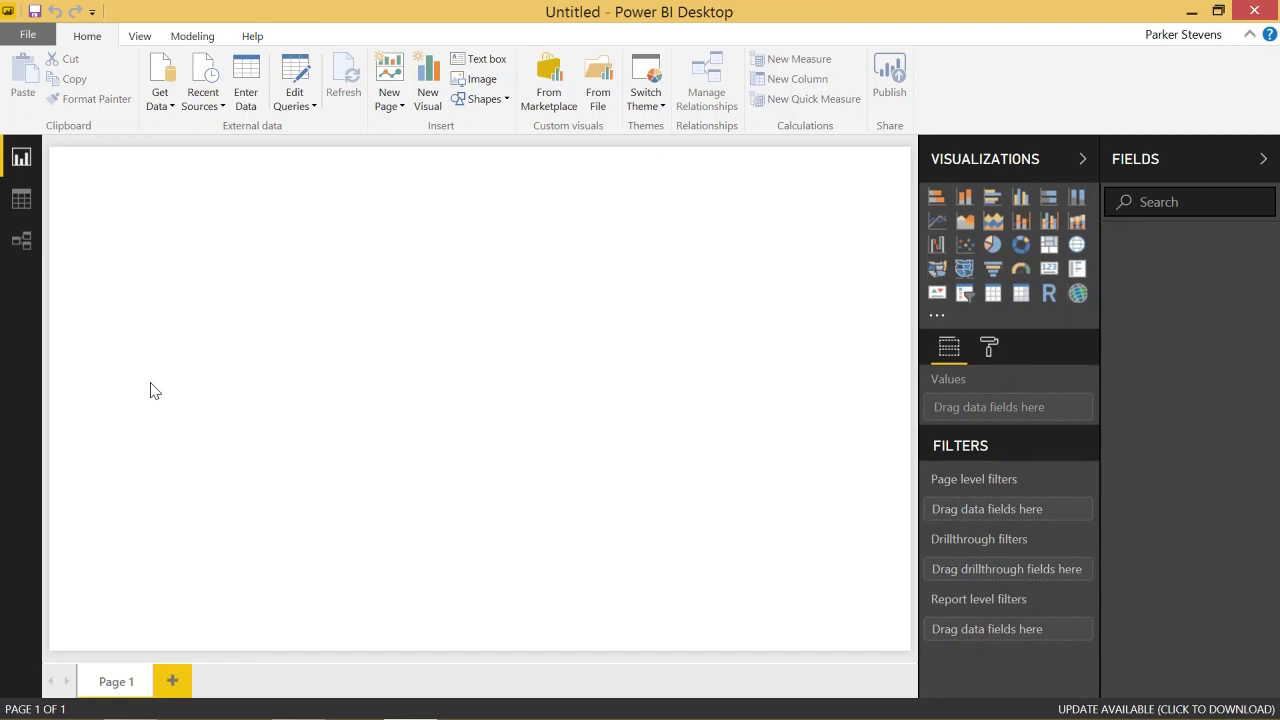
Step: Start and cancel a SQL Server connection, then open the empty Manage Parameters dialog
click(160, 104)
click(203, 233)
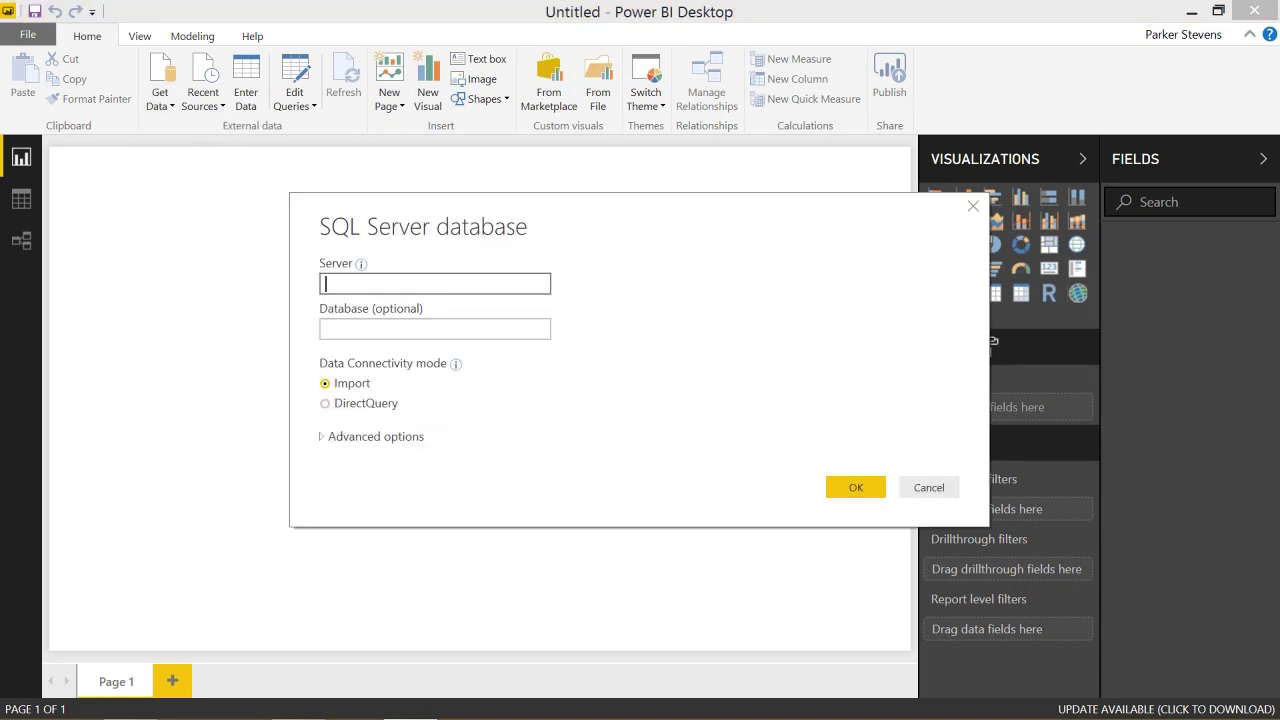
click(435, 329)
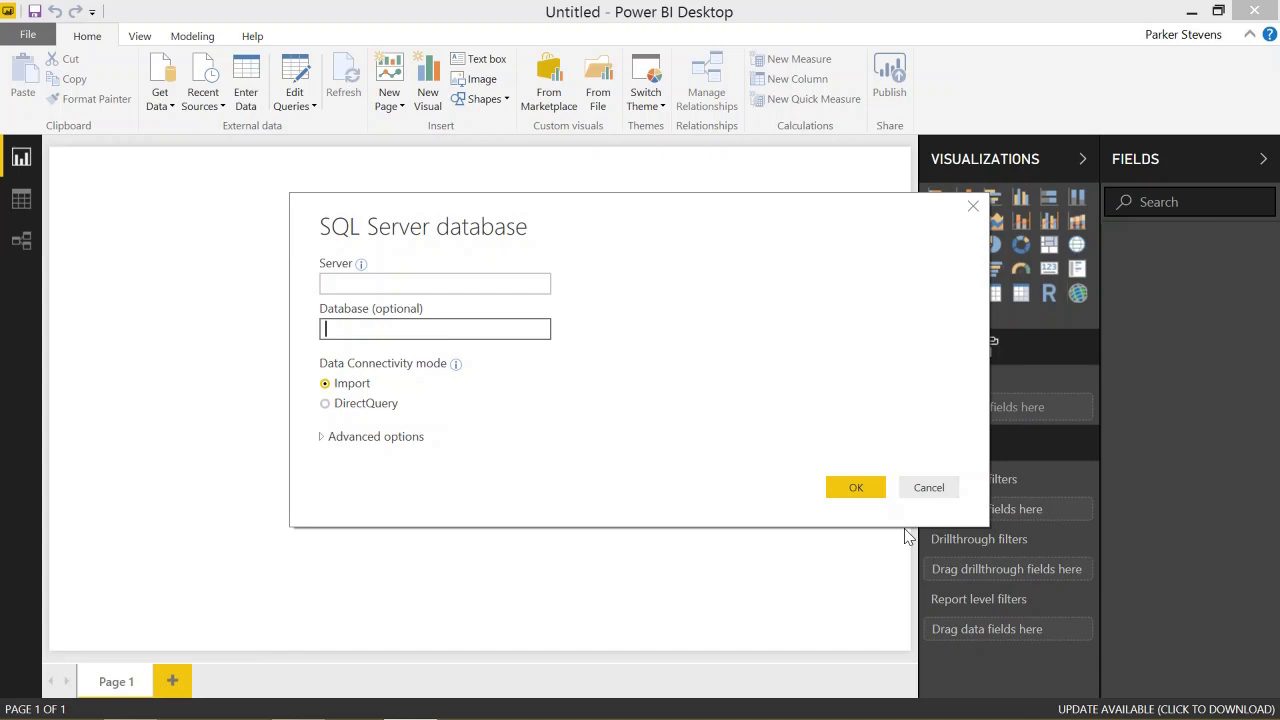
click(932, 491)
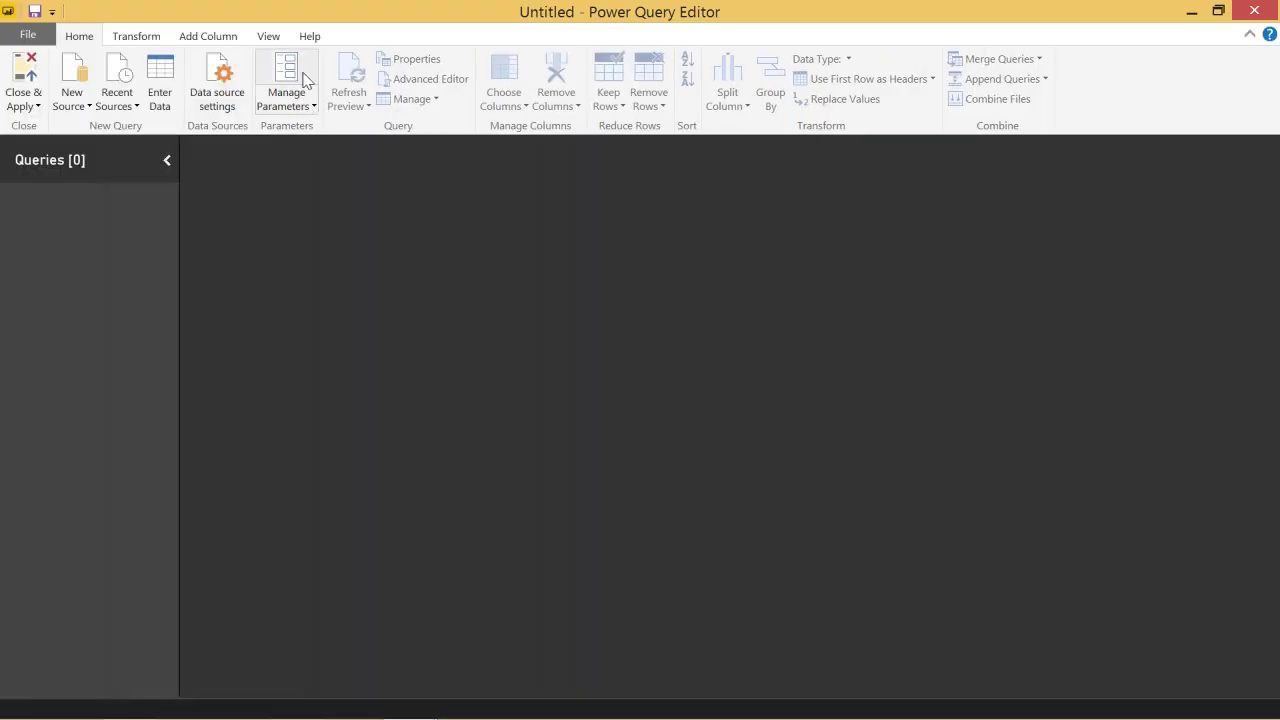
click(284, 64)
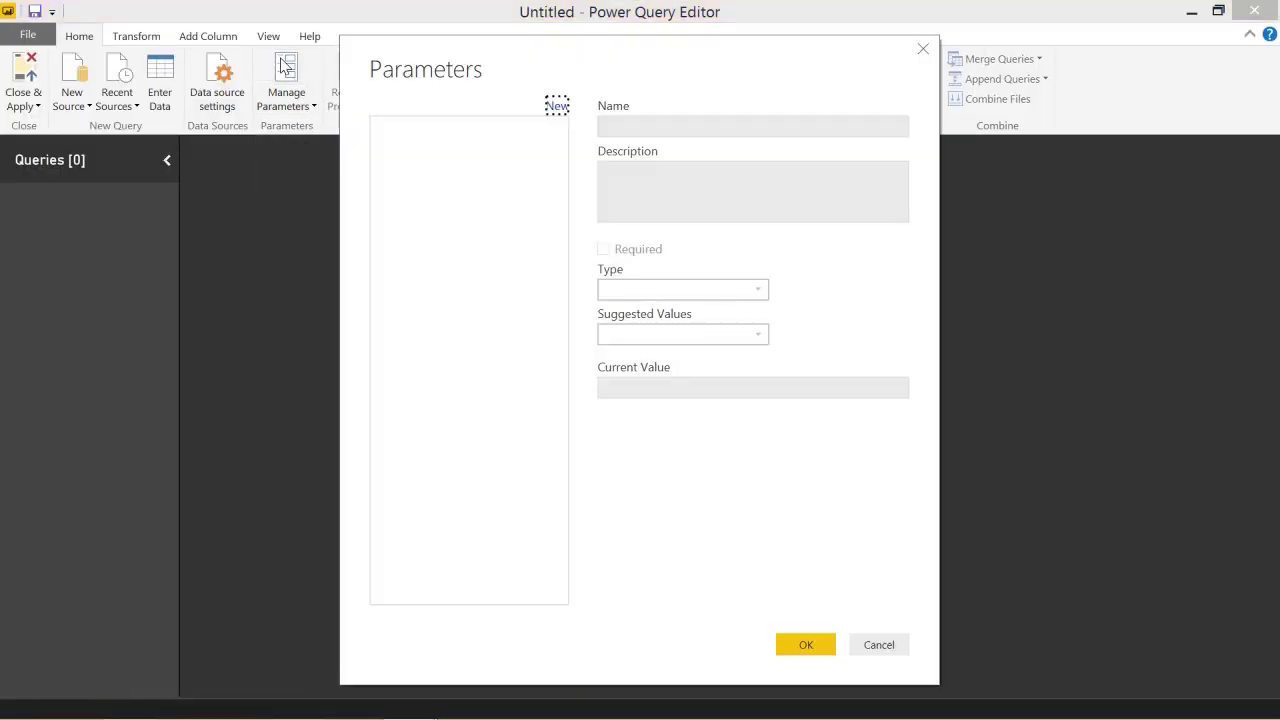
Step: Add a new Text parameter named Server with description 'Server Instance'
click(557, 106)
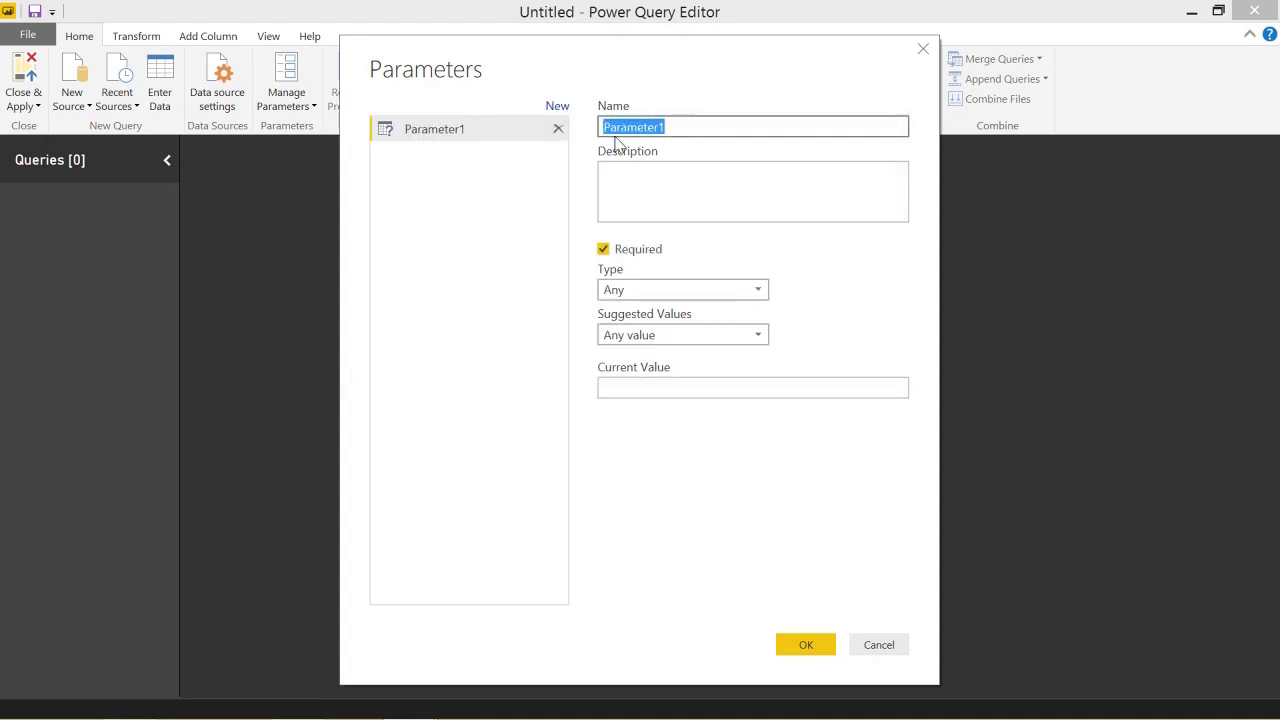
text(Server)
click(604, 171)
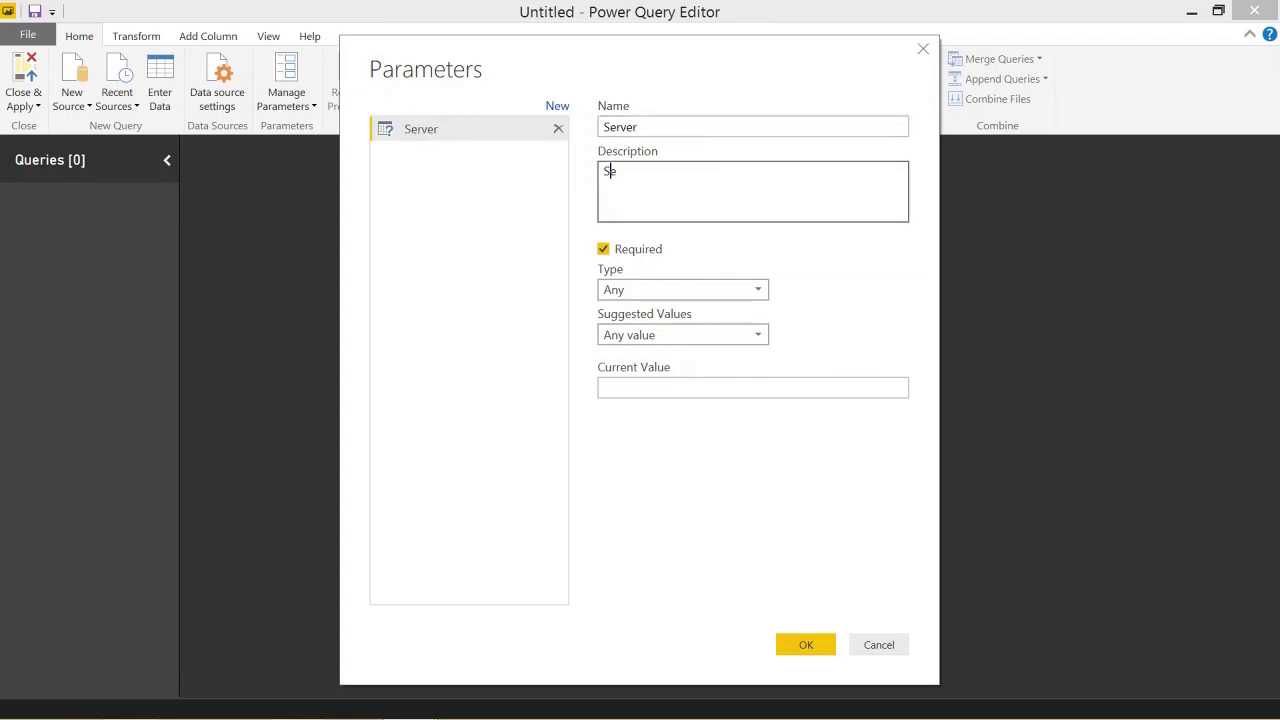
text(Server Instance)
click(655, 292)
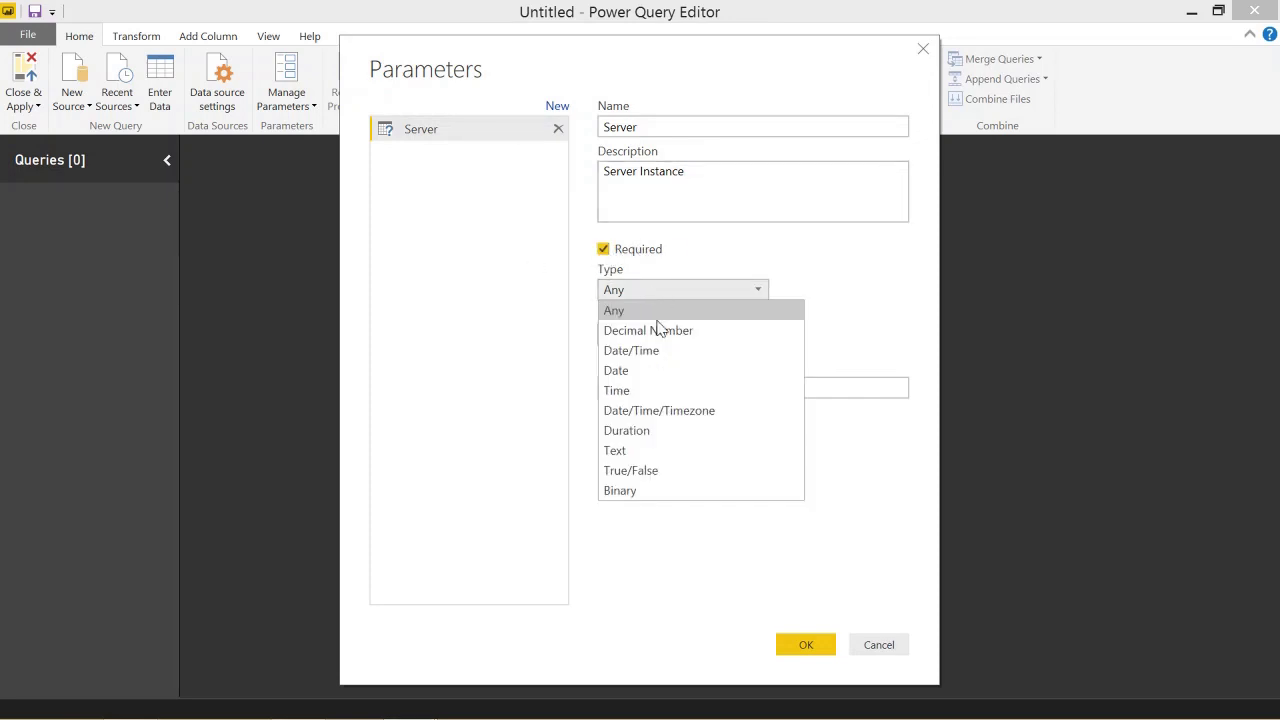
click(654, 449)
Step: Give Server a list of suggested values: BI\SQLEXPRESS and FakeServer
click(656, 337)
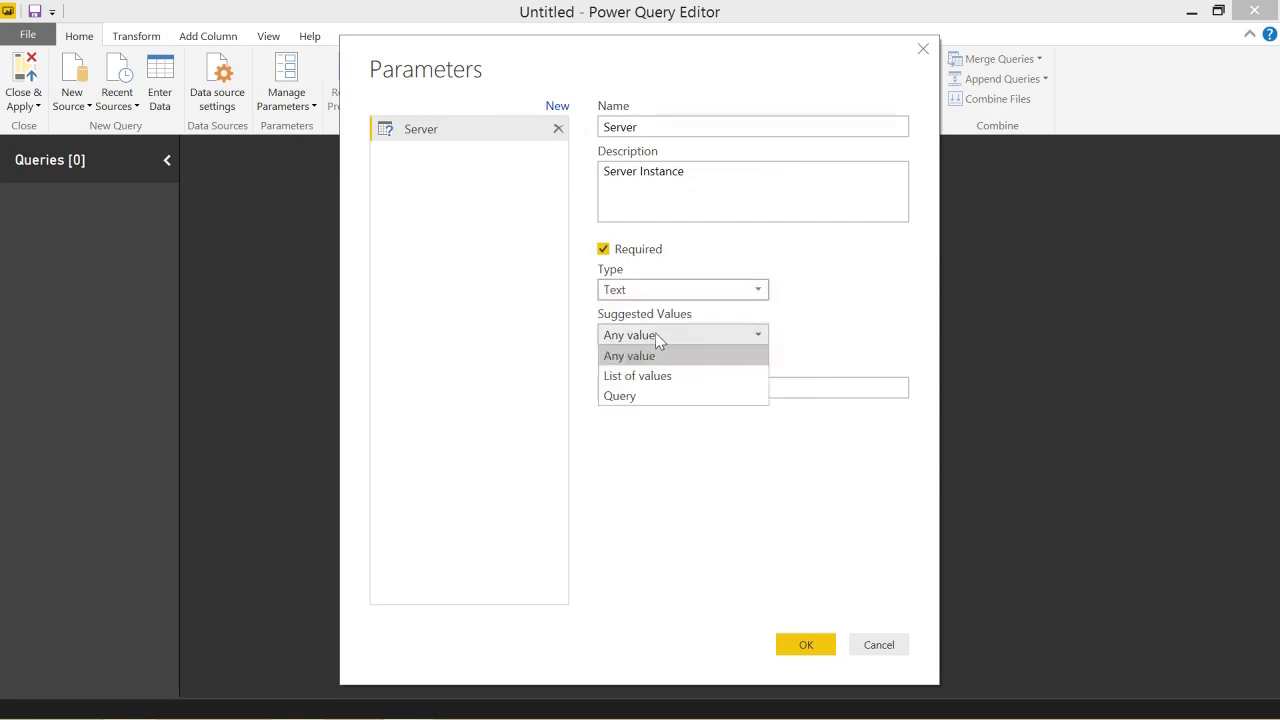
click(688, 380)
click(688, 386)
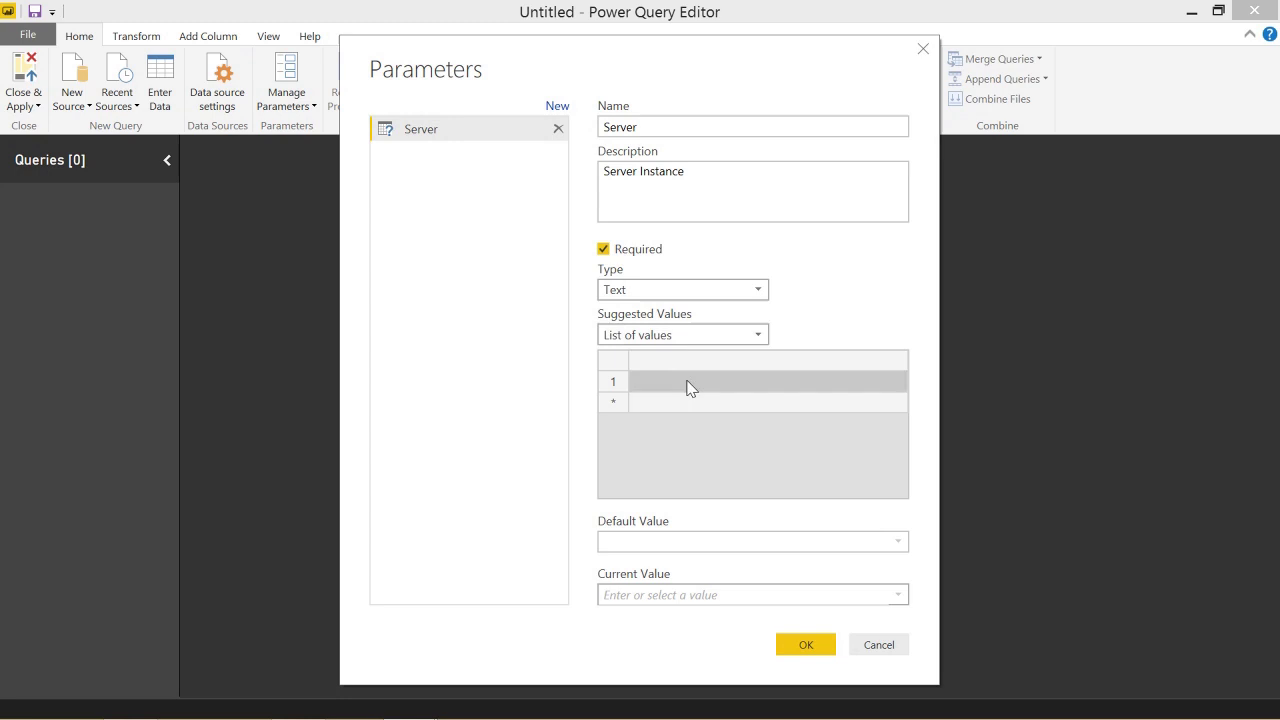
text(BI)
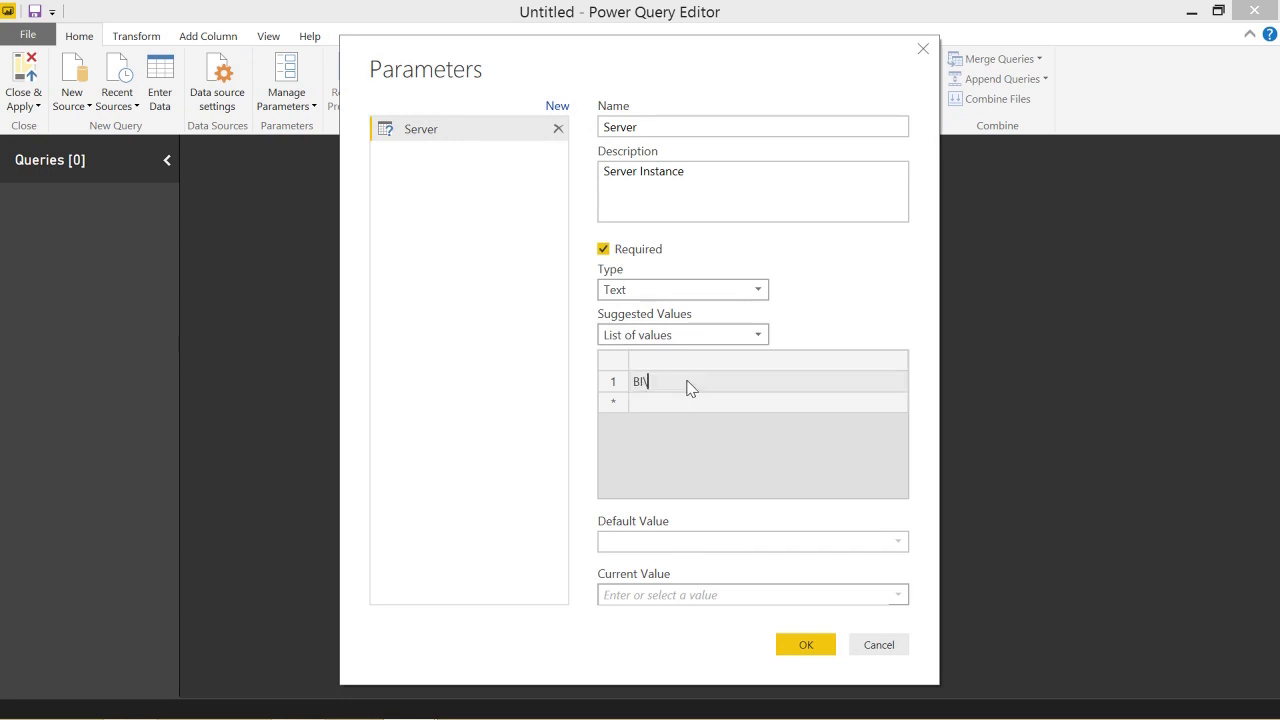
text(\SQLEXPRESS)
click(685, 402)
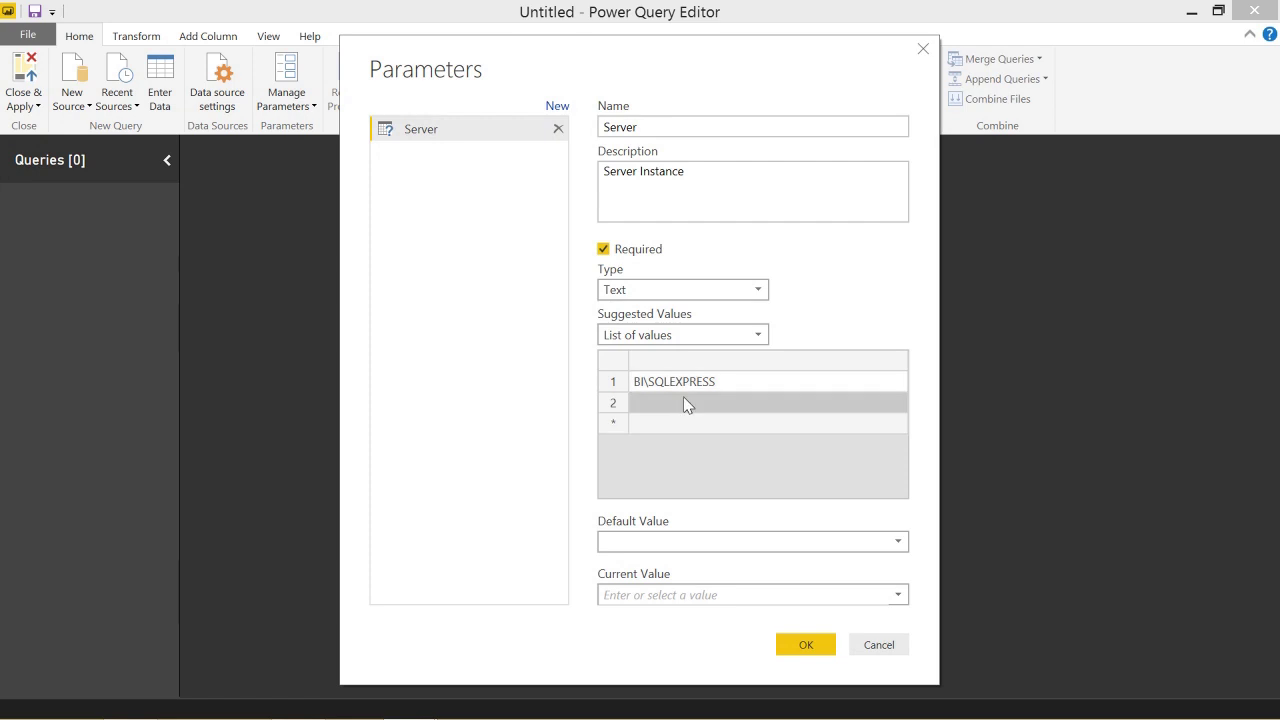
text(FakeServer)
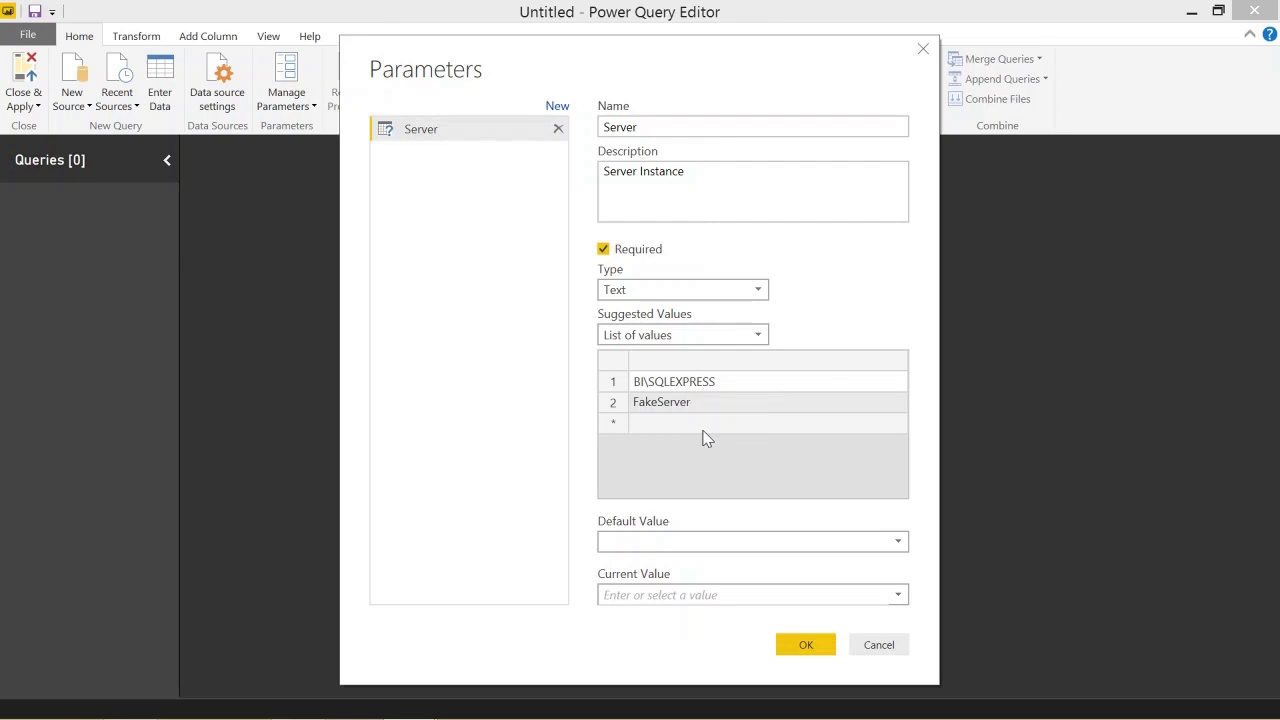
click(897, 550)
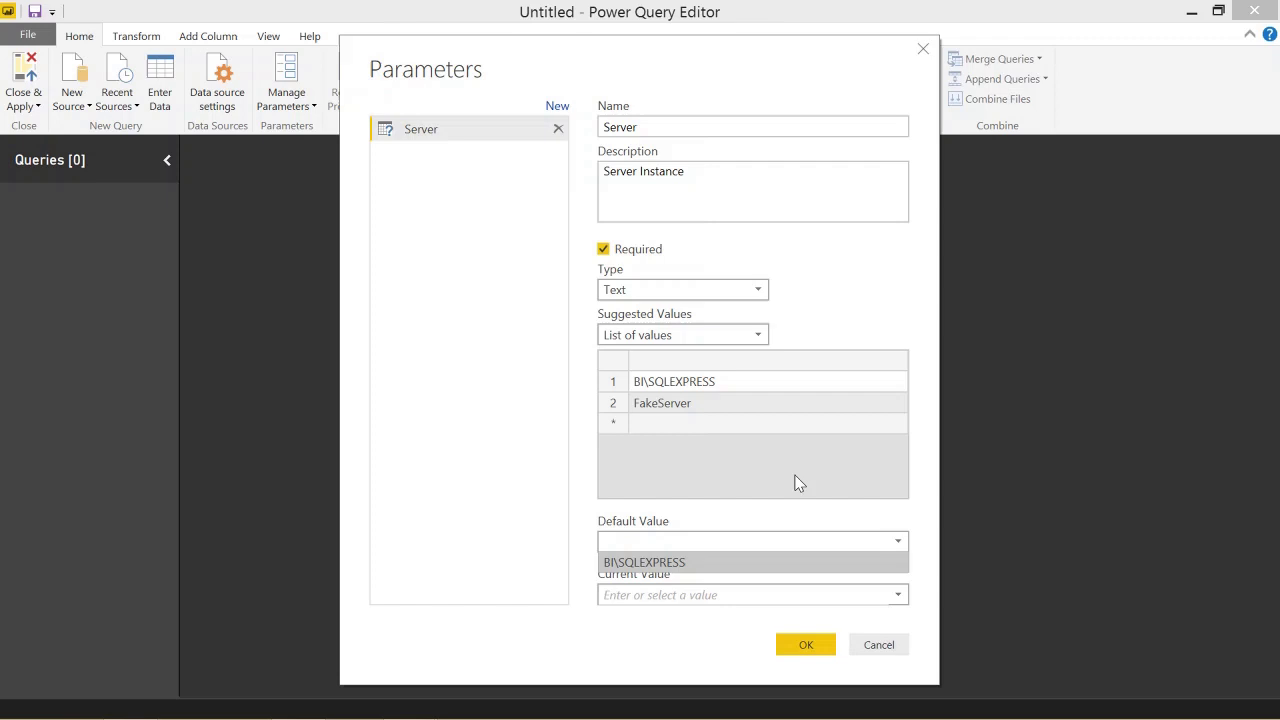
Step: Make BI\SQLEXPRESS the default and current value and save the Server parameter
click(743, 436)
click(889, 542)
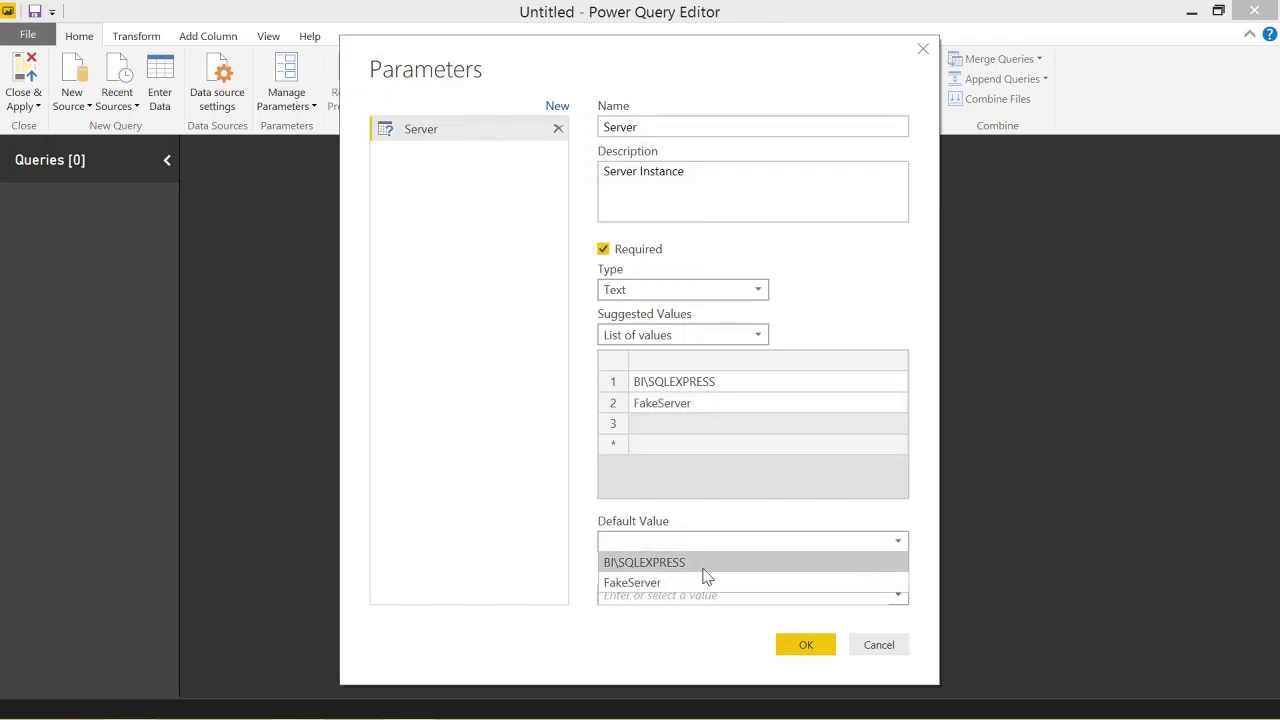
click(725, 563)
click(897, 596)
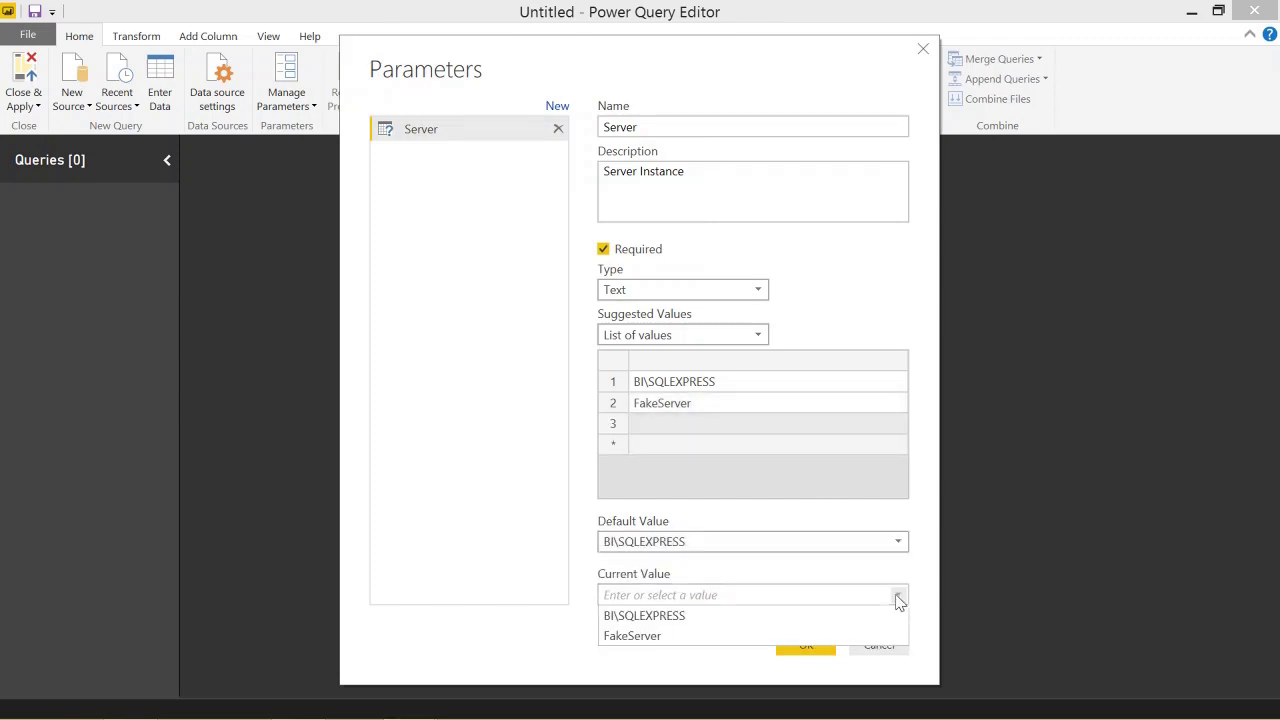
click(778, 616)
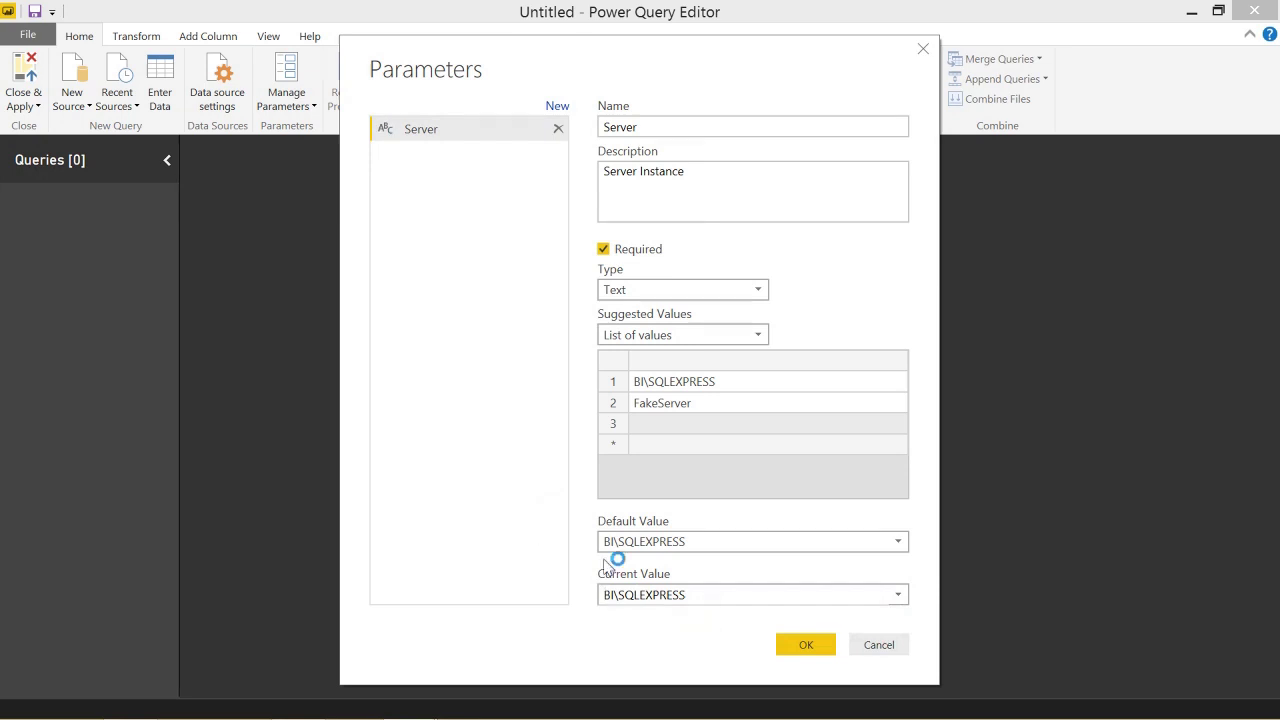
click(805, 648)
click(785, 647)
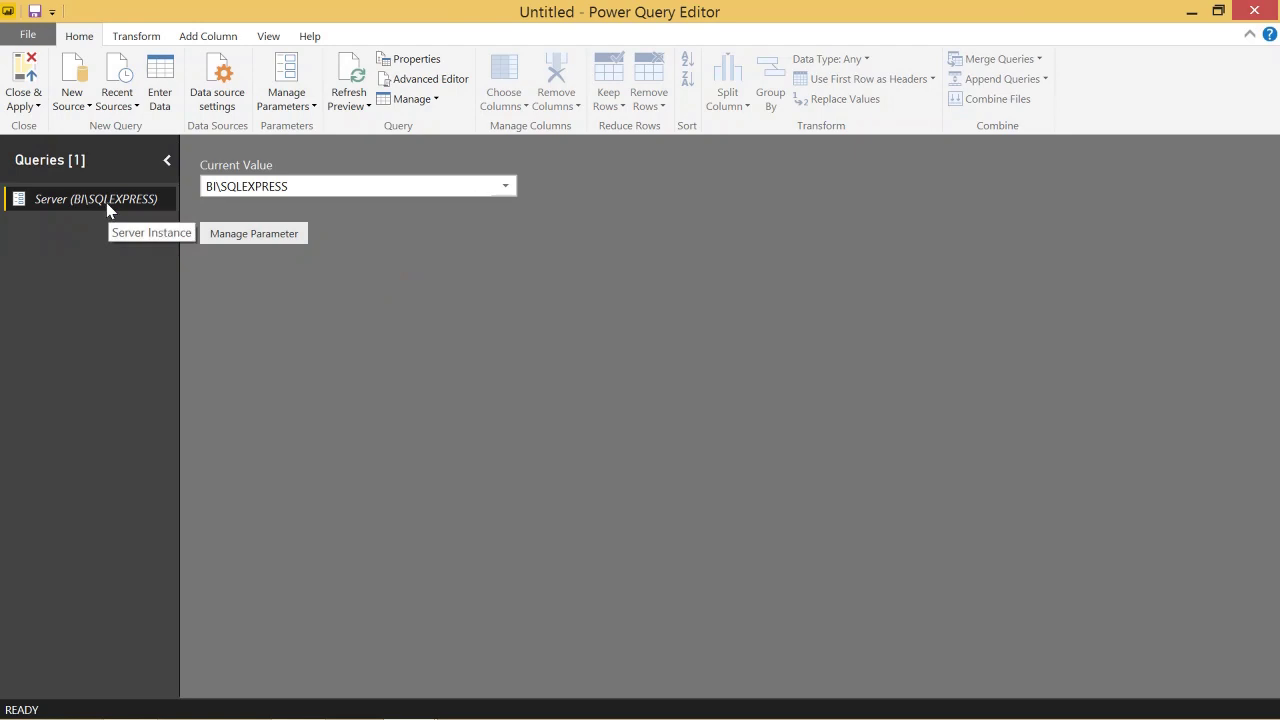
Step: Bring up the Queries pane context menu to add another new parameter
right_click(106, 202)
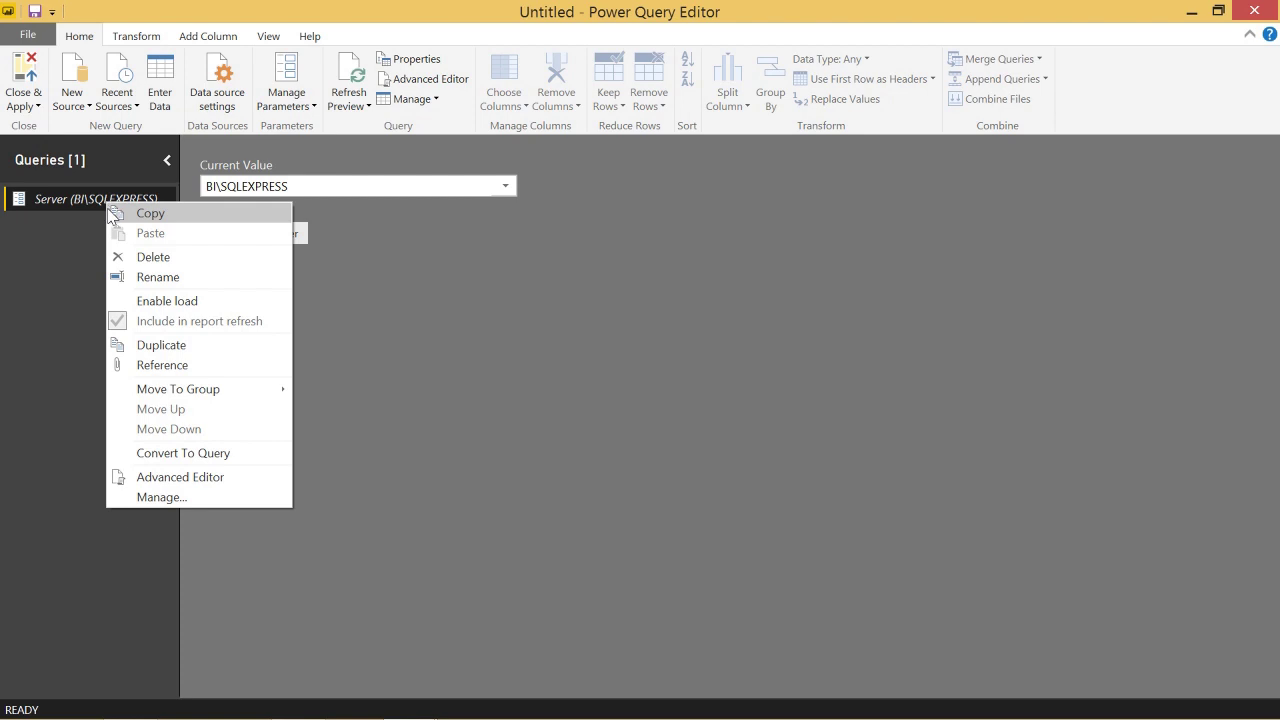
click(68, 259)
right_click(70, 211)
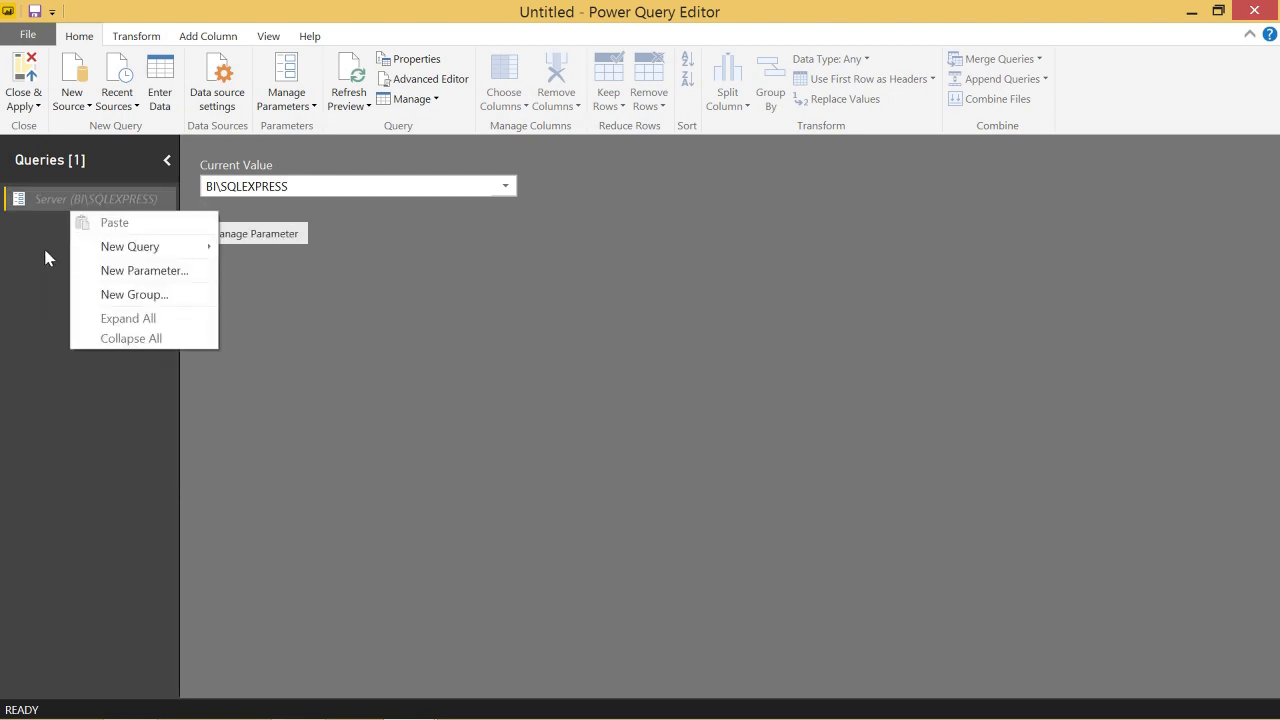
Step: Create a new Text parameter named Database with description 'Database Name'
click(143, 270)
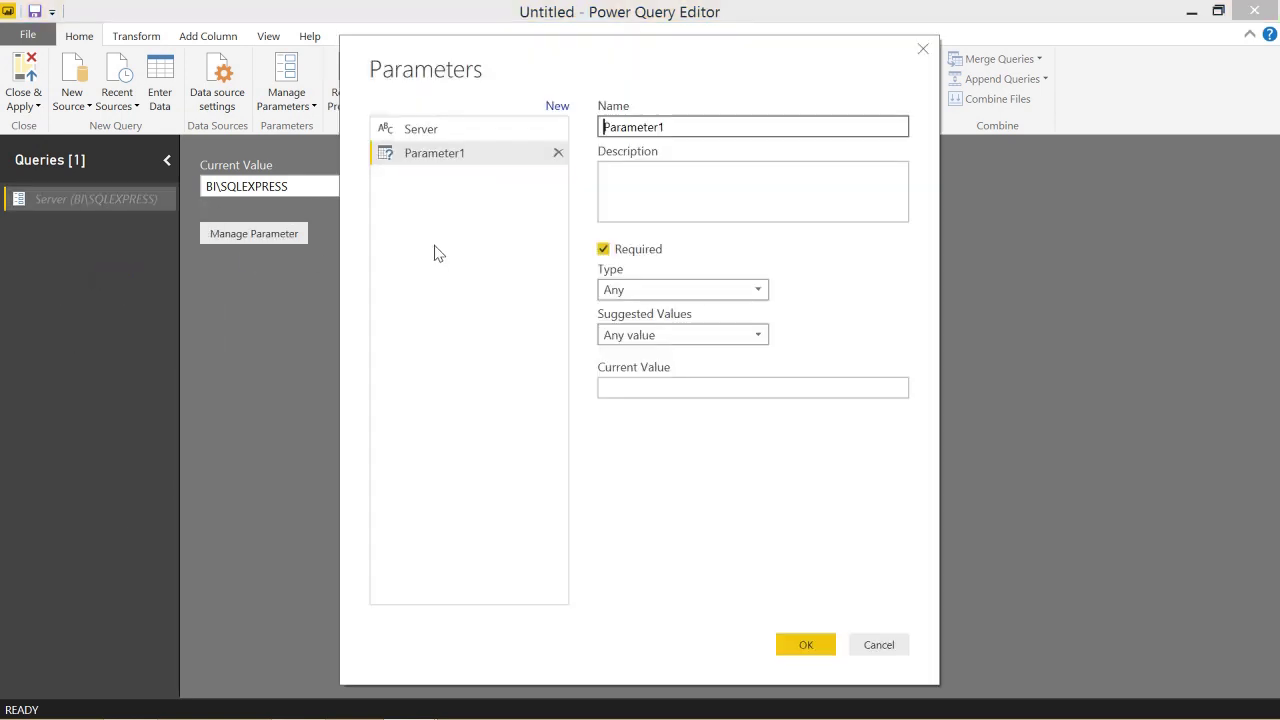
double_click(637, 130)
text(Da)
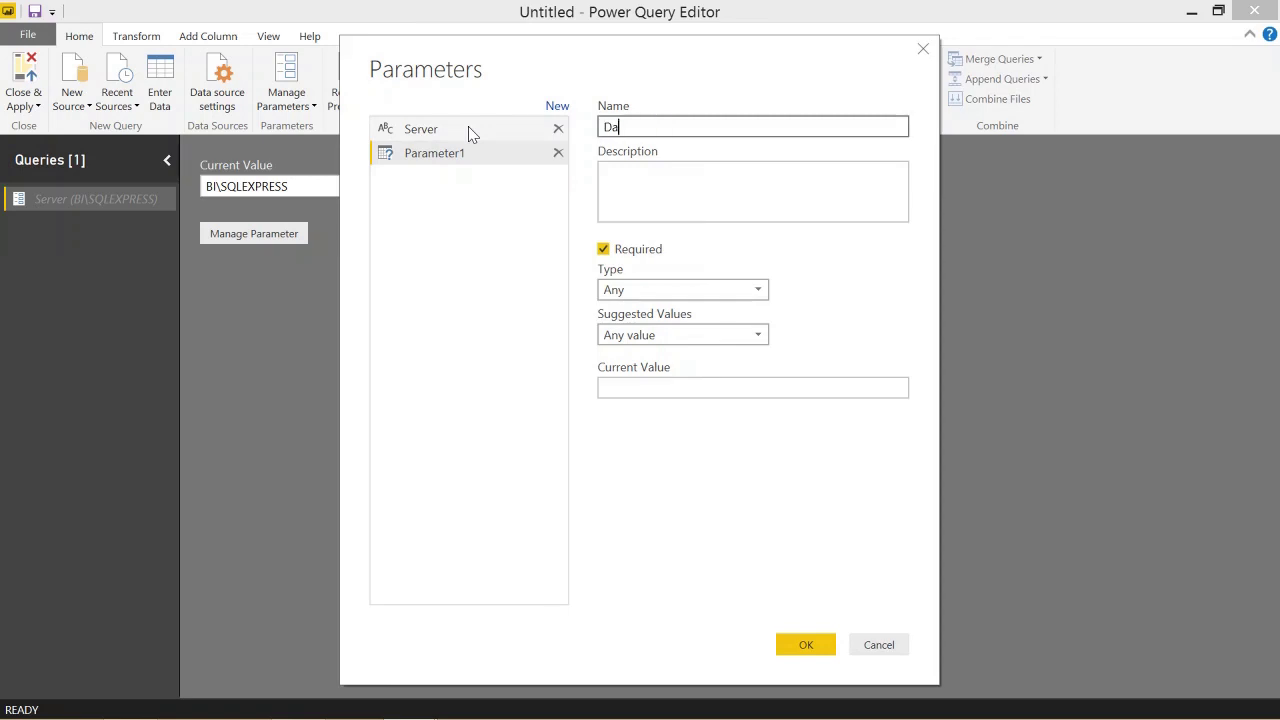
text(tabase)
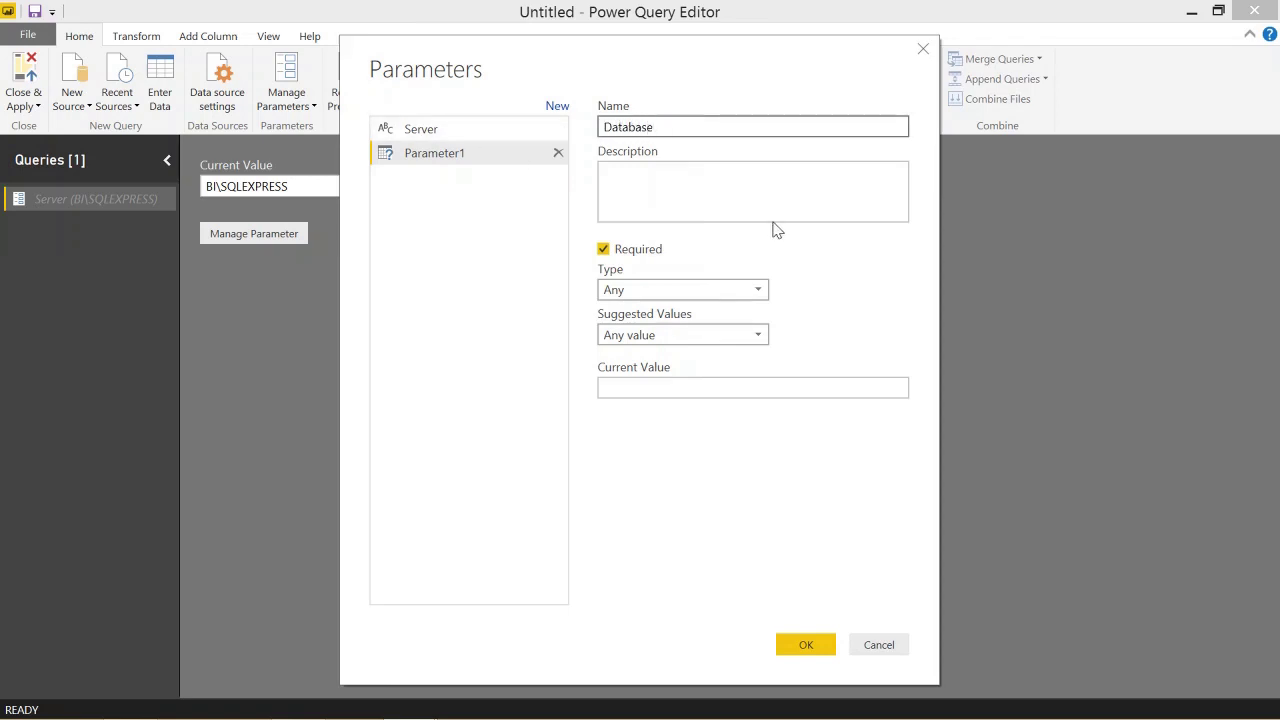
click(768, 205)
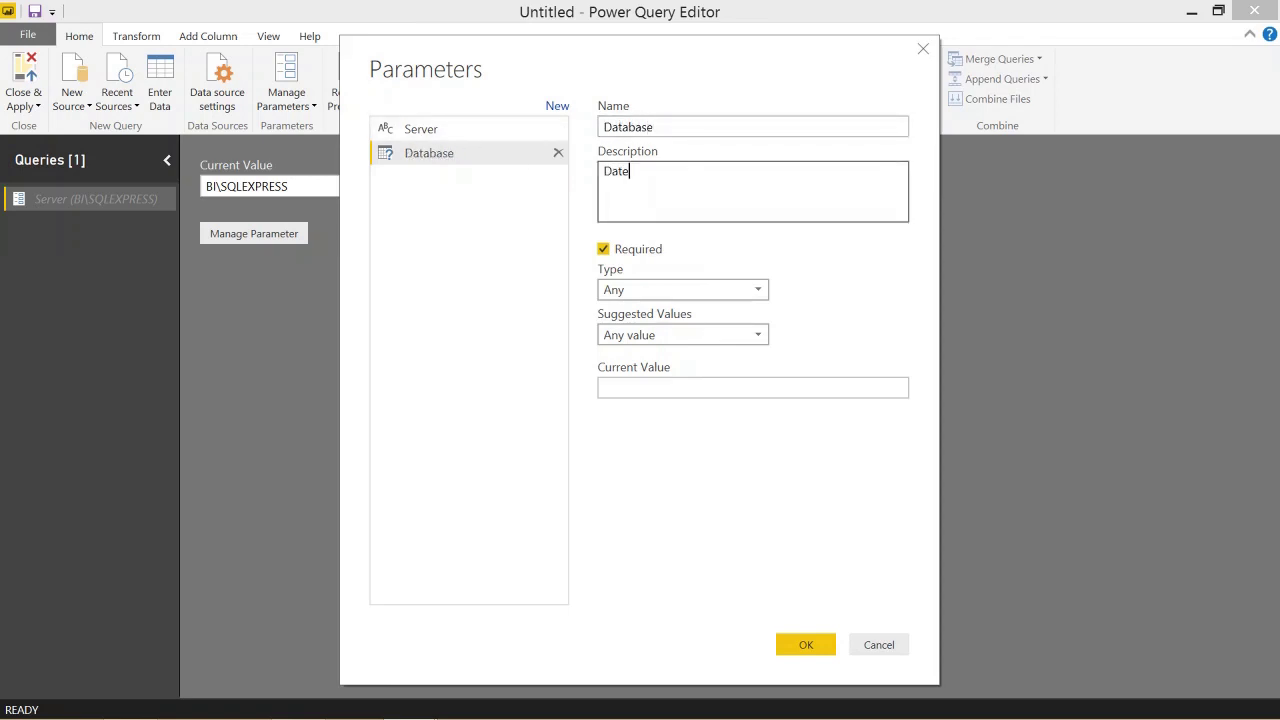
text(Database Name)
click(757, 290)
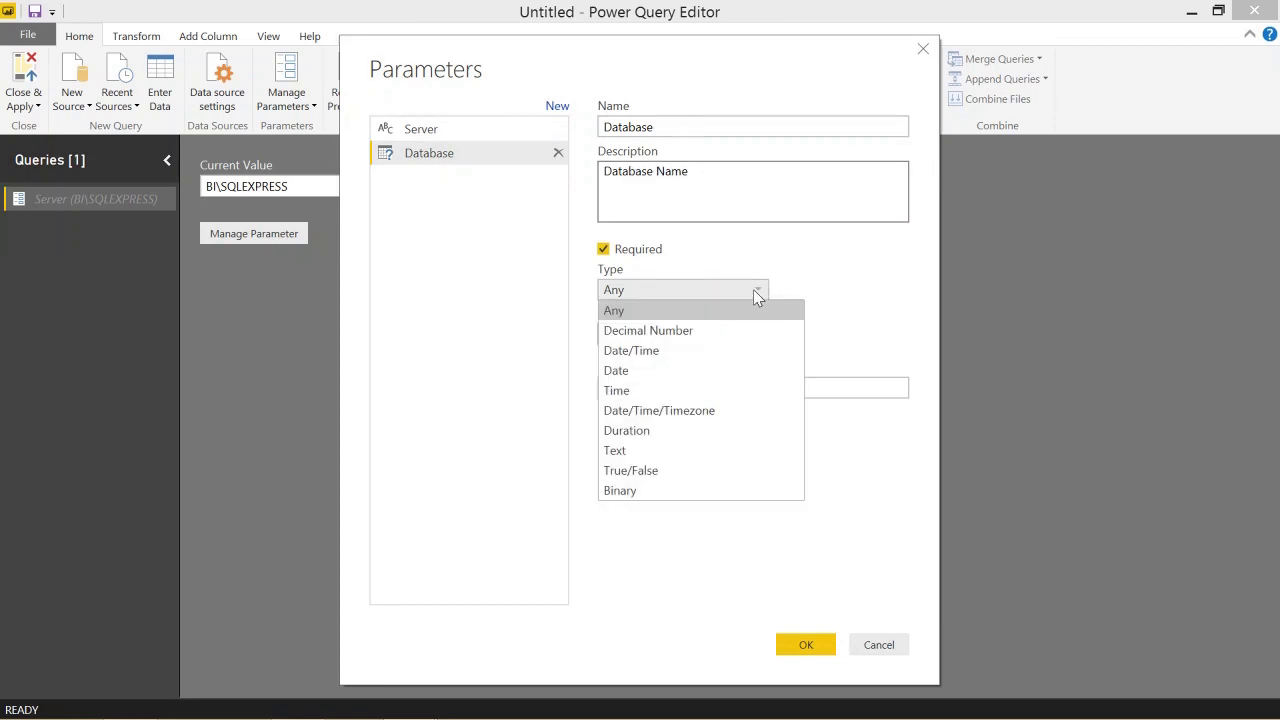
click(625, 452)
Step: Give Database a list of suggested values: AdventureWorksDW2012 and FakeDB
click(752, 335)
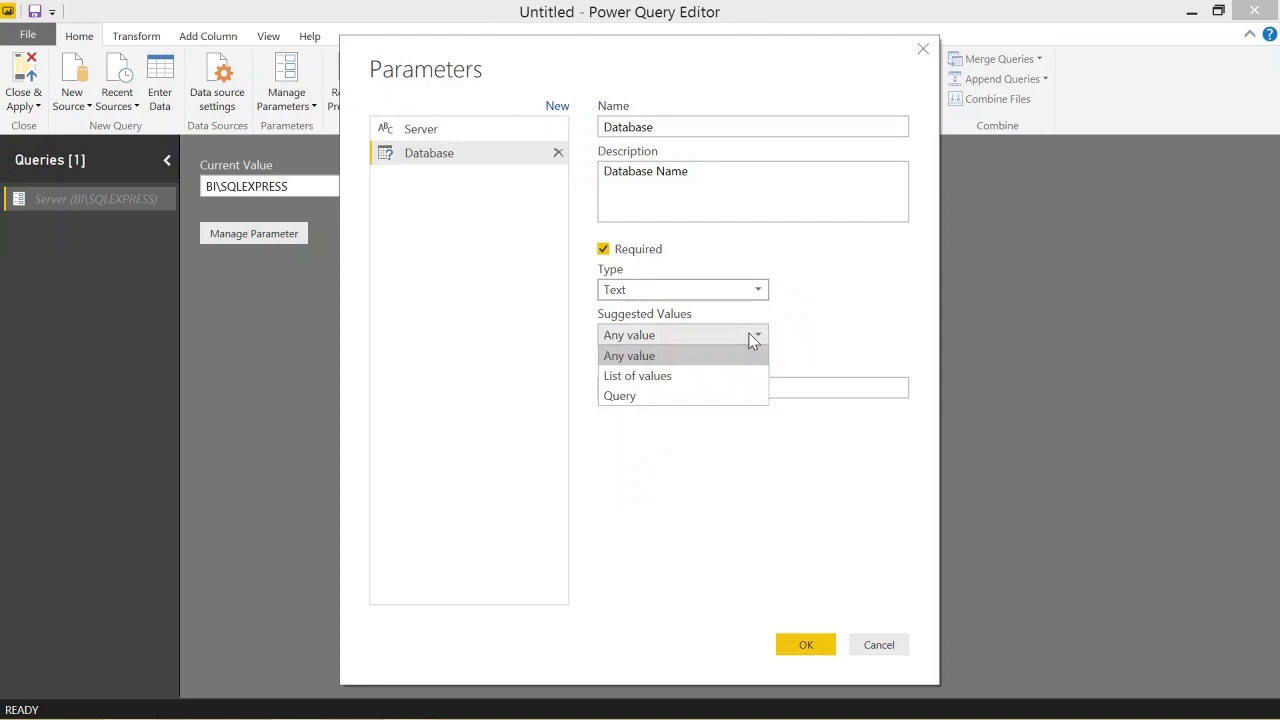
click(685, 378)
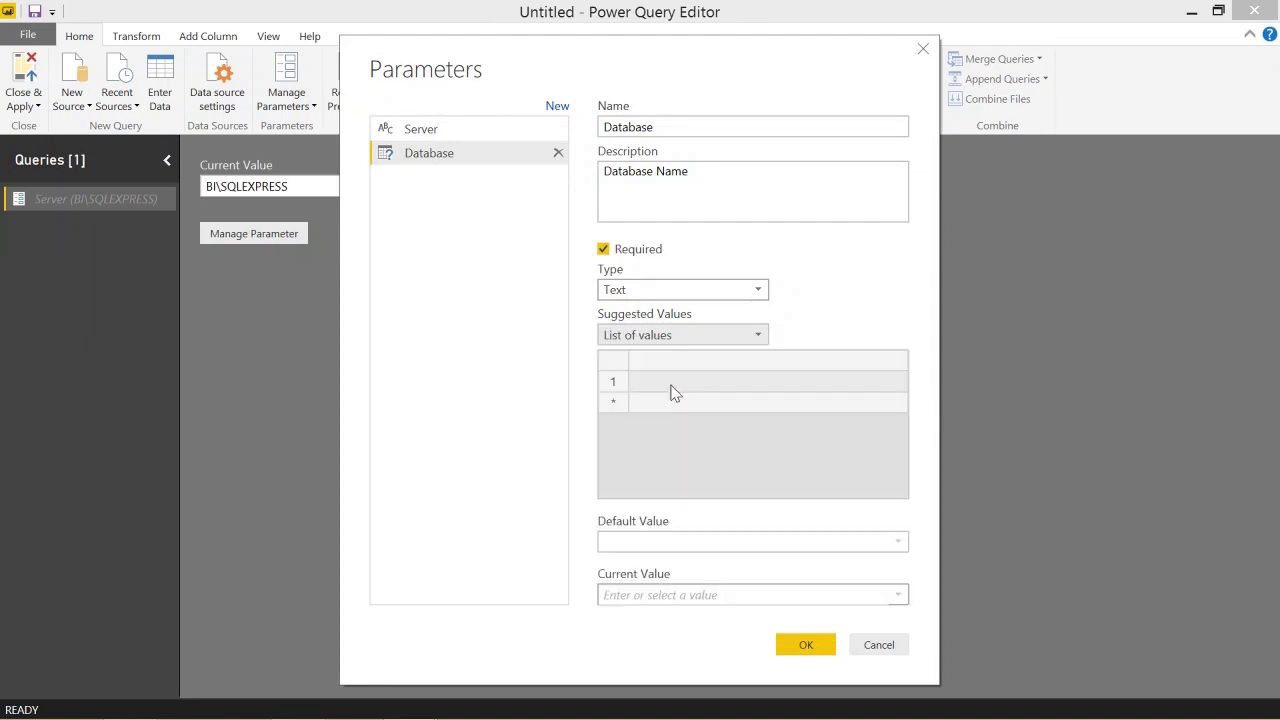
text(Adv)
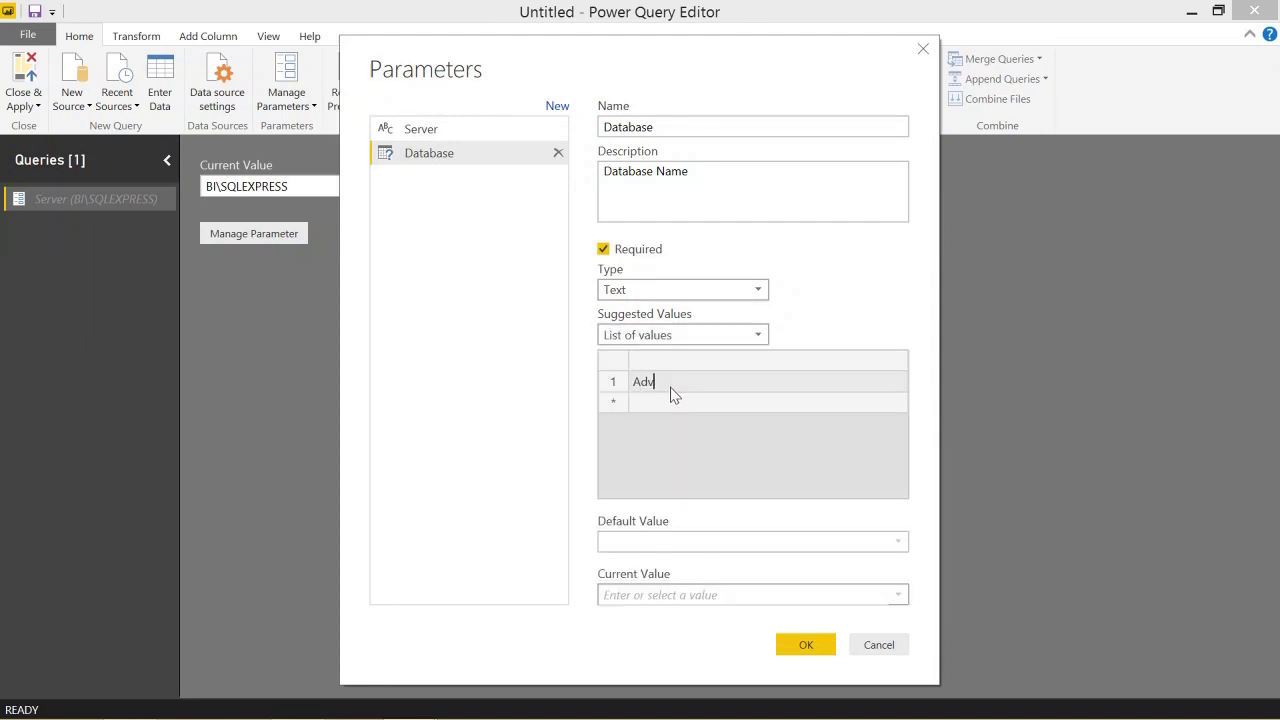
text(entureWorksDW2012)
click(716, 401)
text(FakeDB)
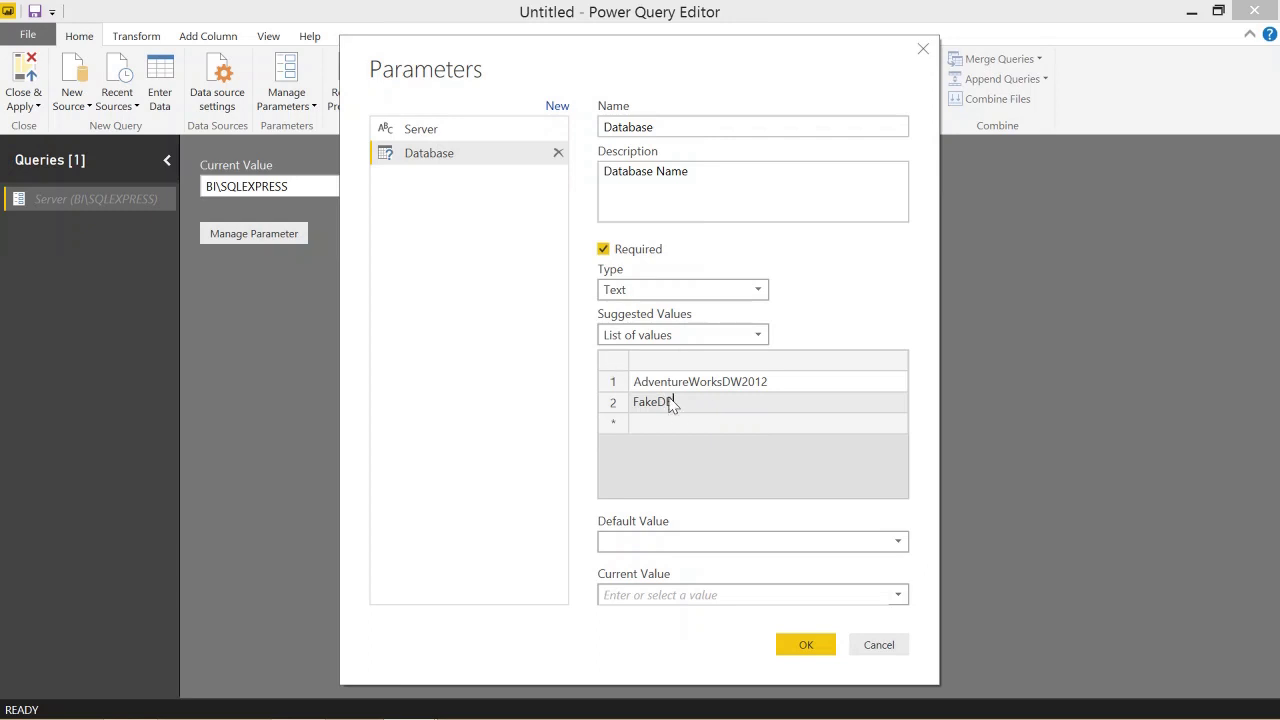
click(686, 424)
Step: Make AdventureWorksDW2012 the default and current value of Database
click(893, 542)
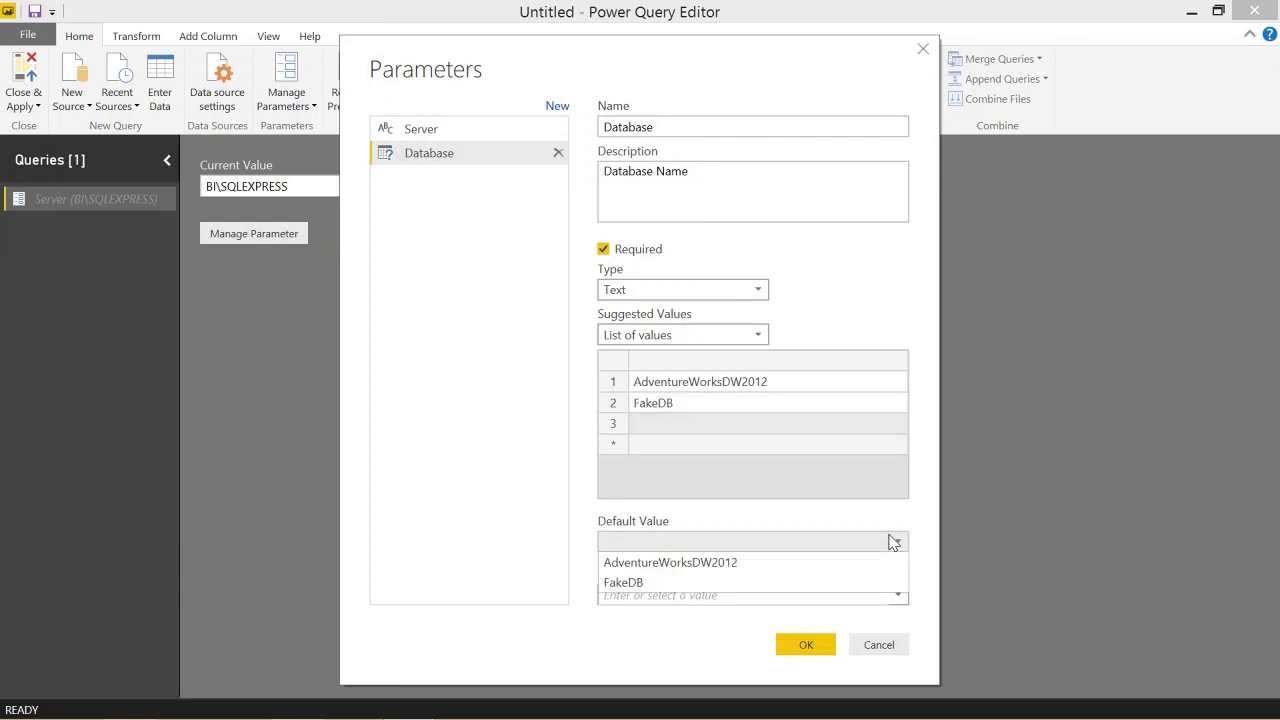
click(845, 563)
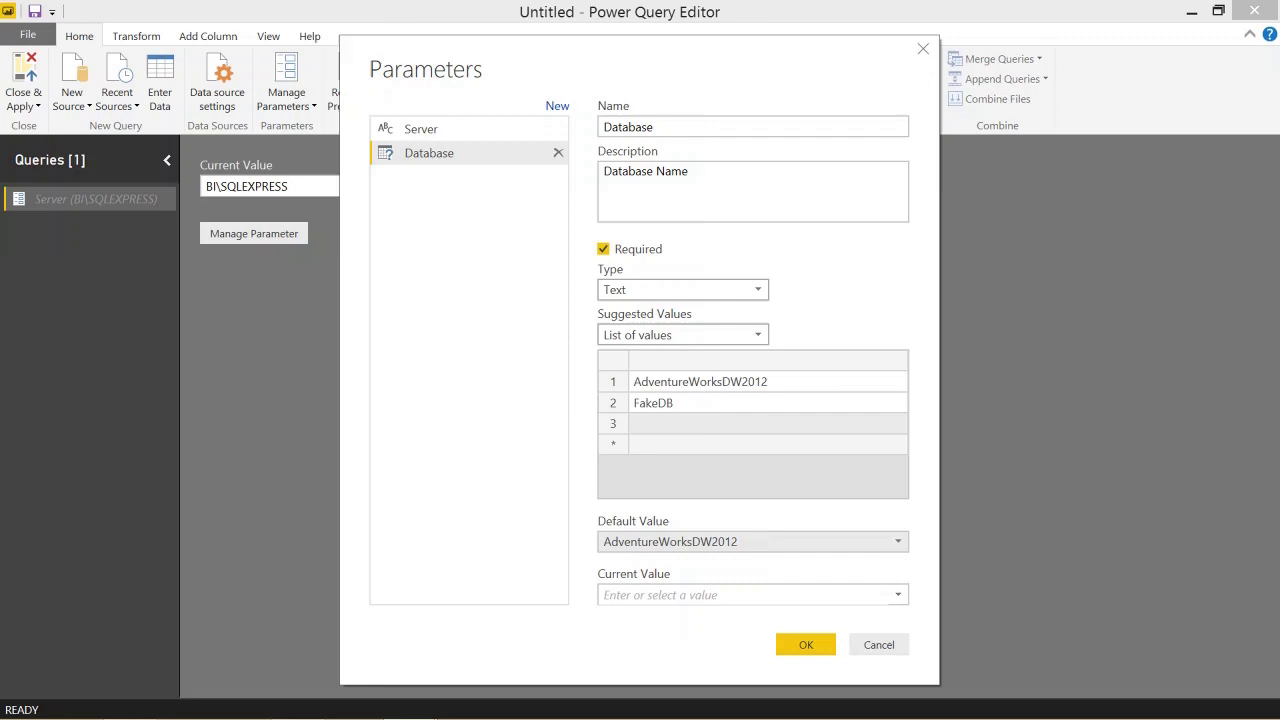
click(898, 595)
click(826, 618)
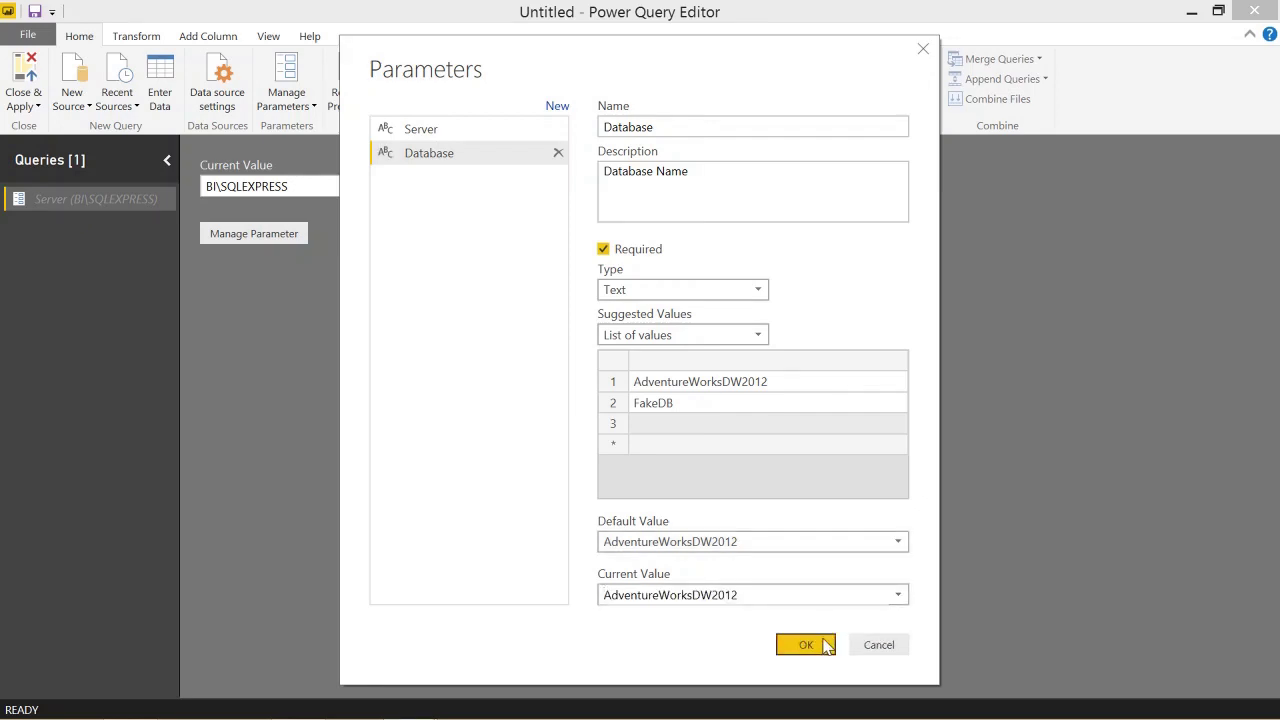
Step: Review the Server and Database parameter values, then Close & Apply
click(806, 645)
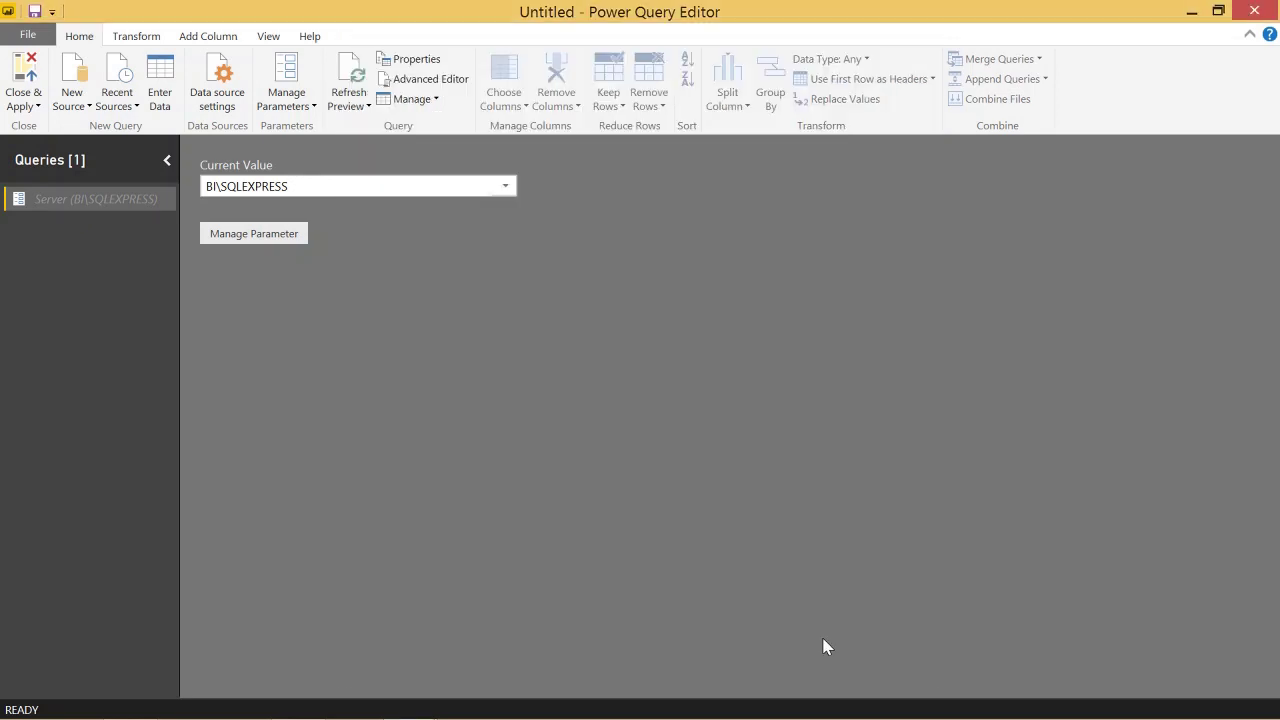
click(53, 200)
click(71, 226)
click(70, 204)
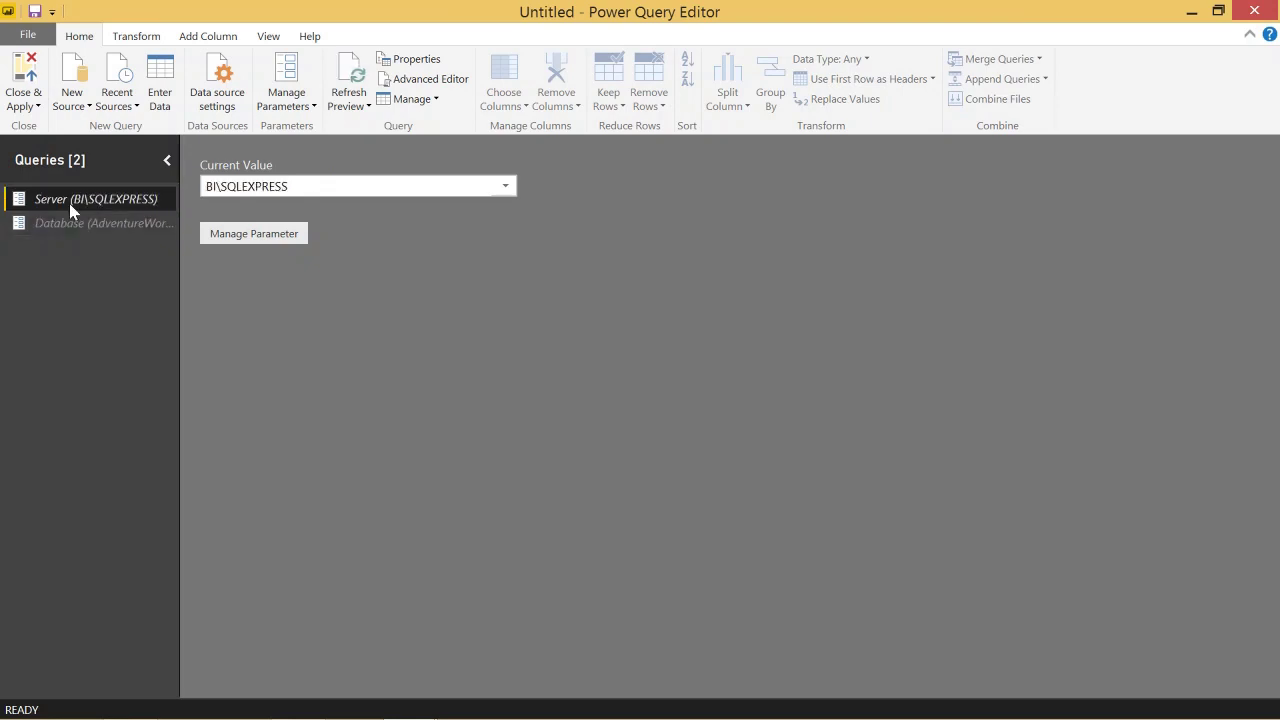
click(74, 226)
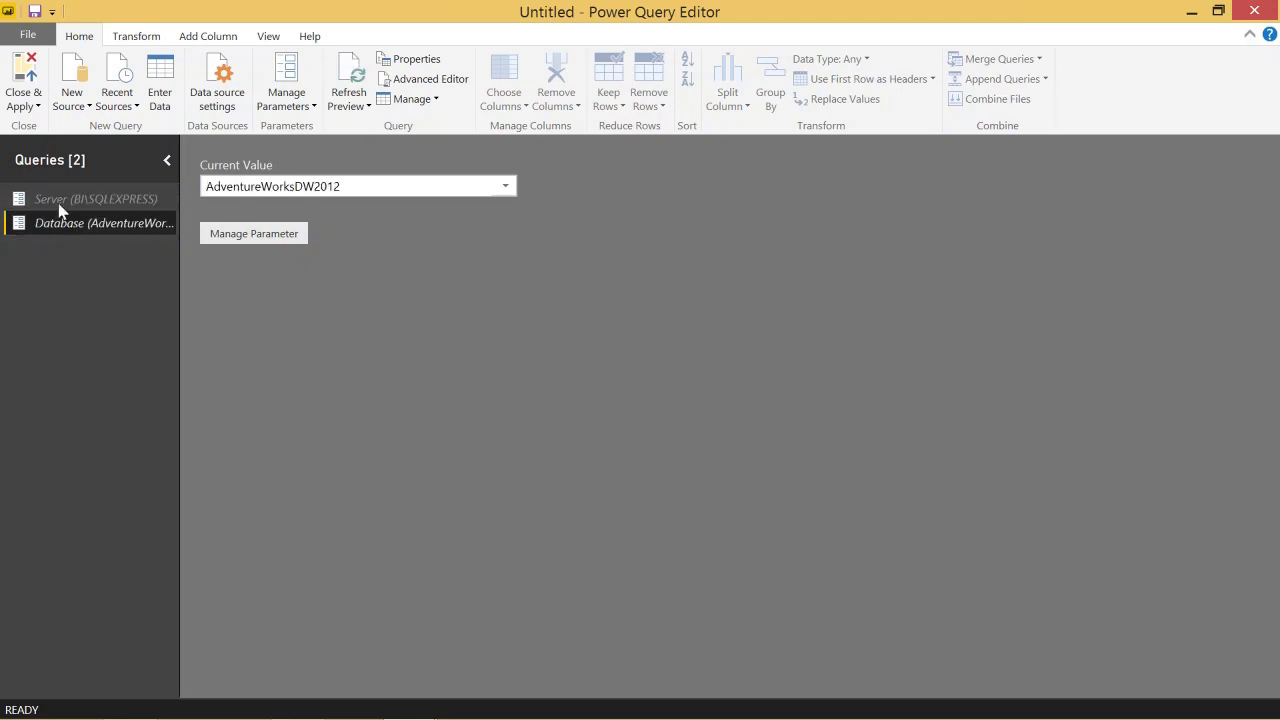
click(22, 74)
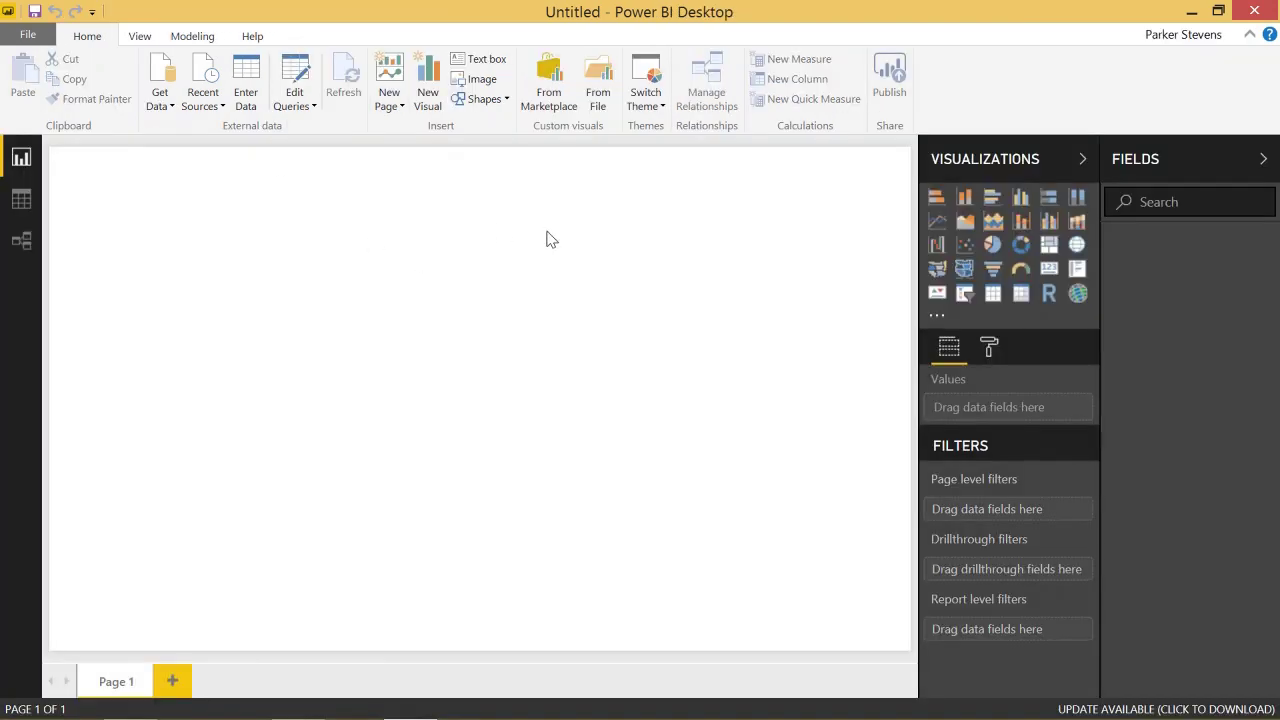
Step: Connect to SQL Server using the Server and Database parameters for server and database
click(168, 107)
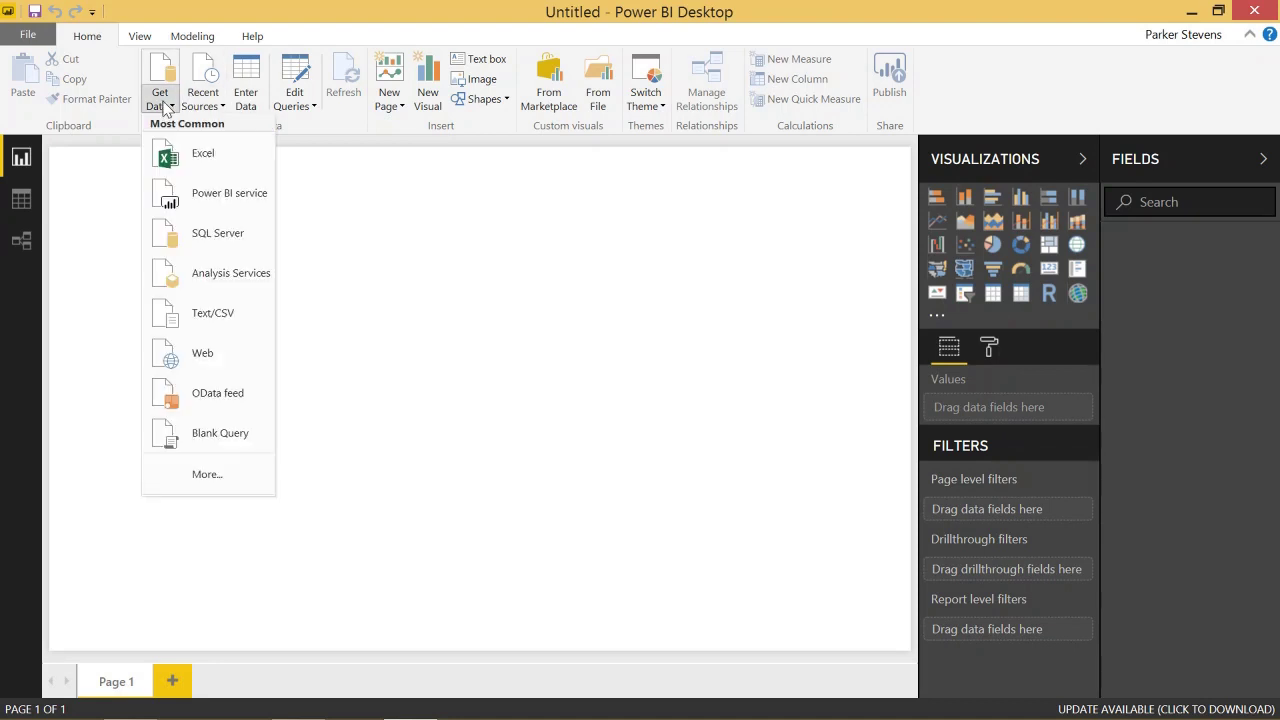
click(205, 232)
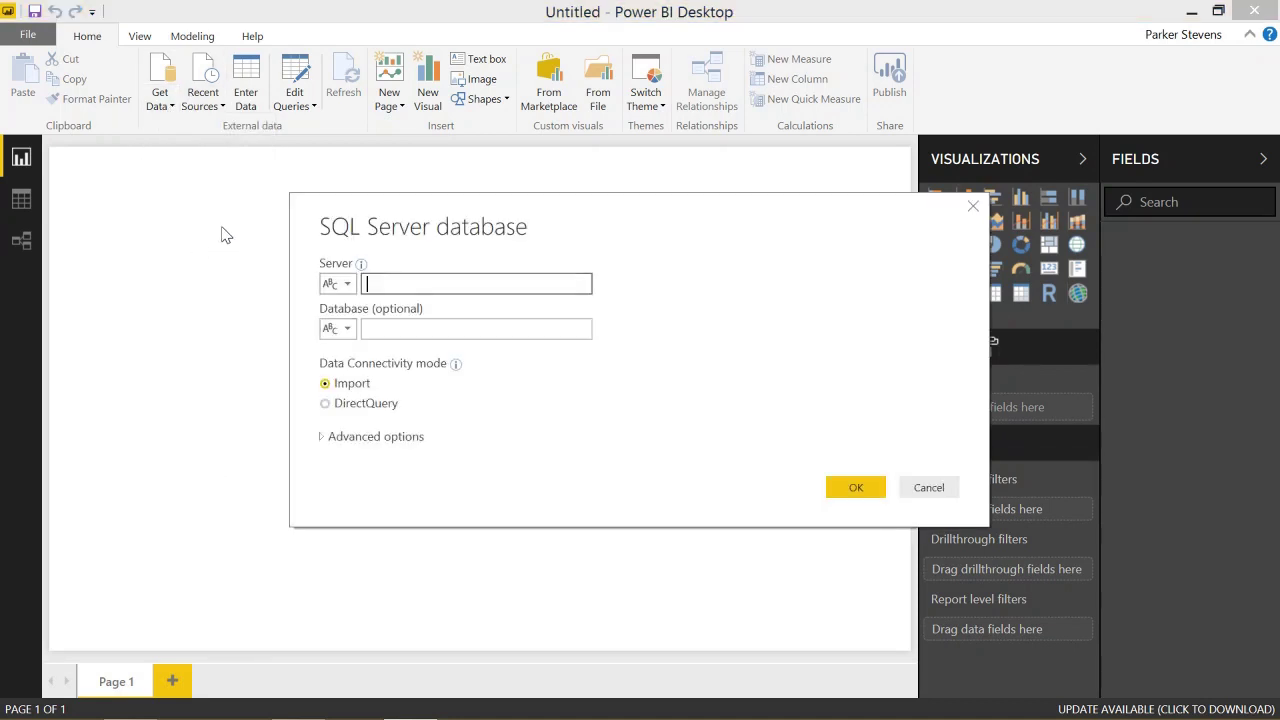
click(338, 284)
click(376, 328)
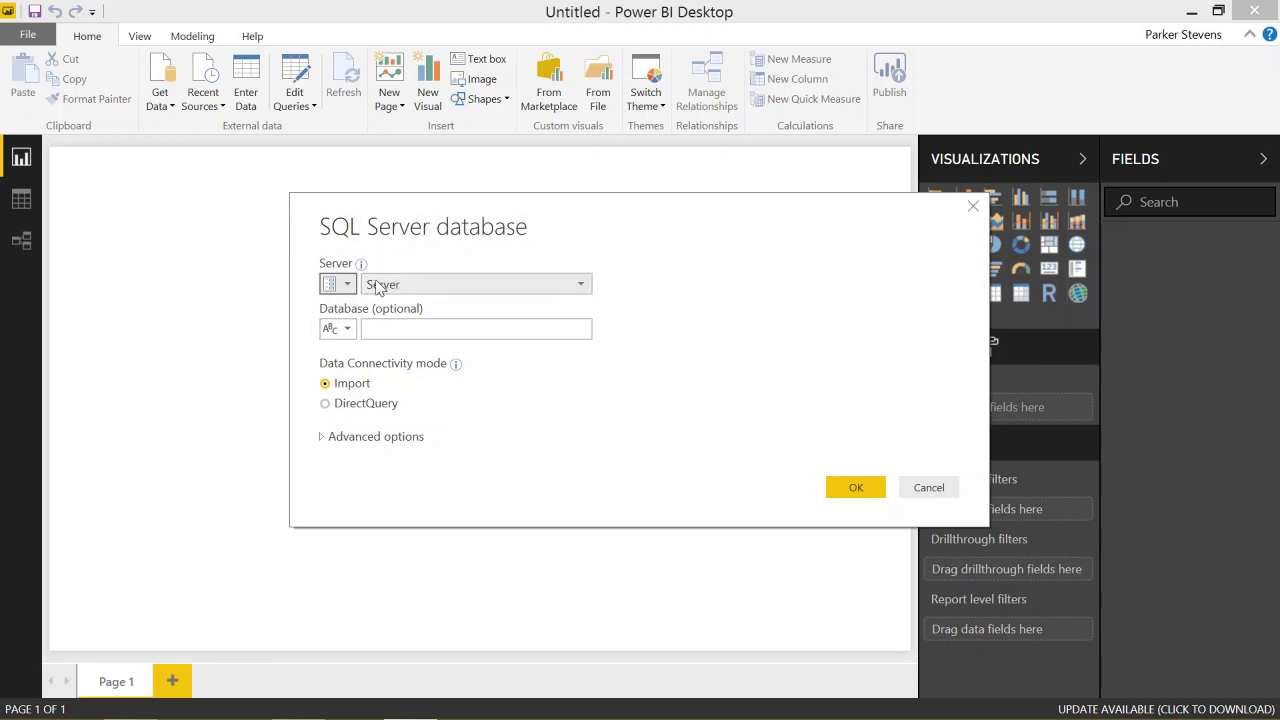
click(434, 288)
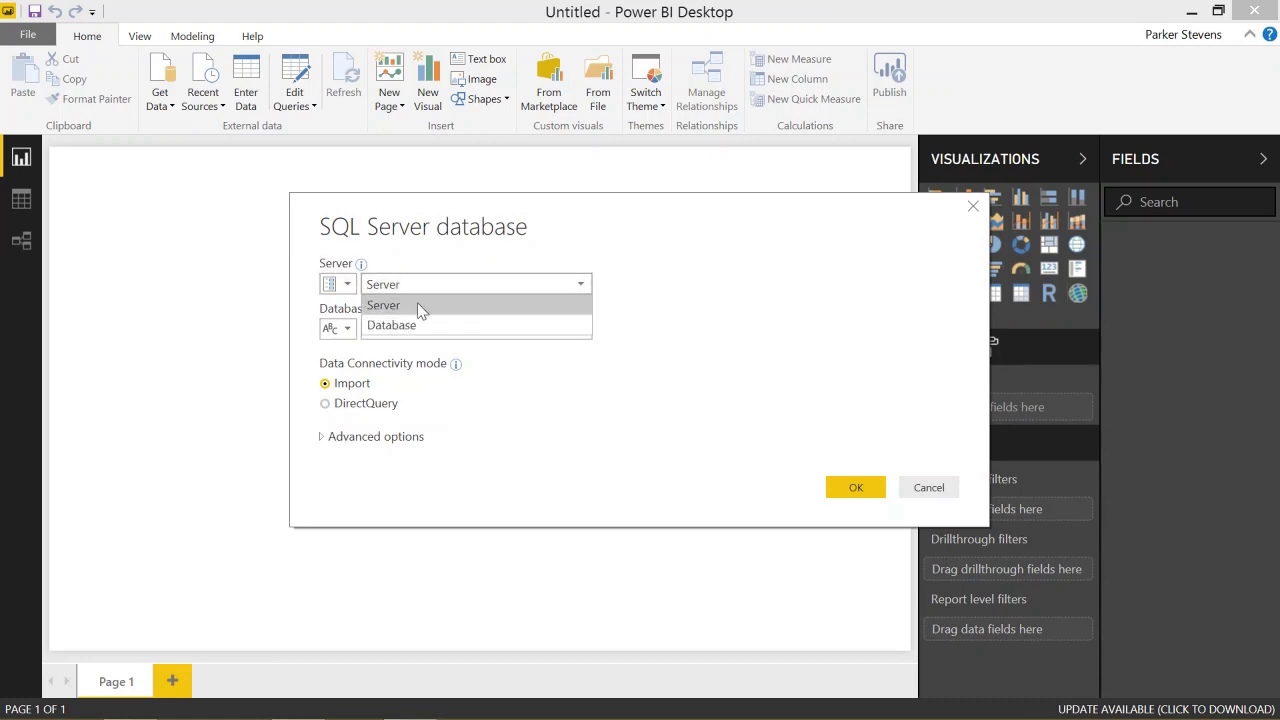
click(420, 306)
click(337, 328)
click(355, 372)
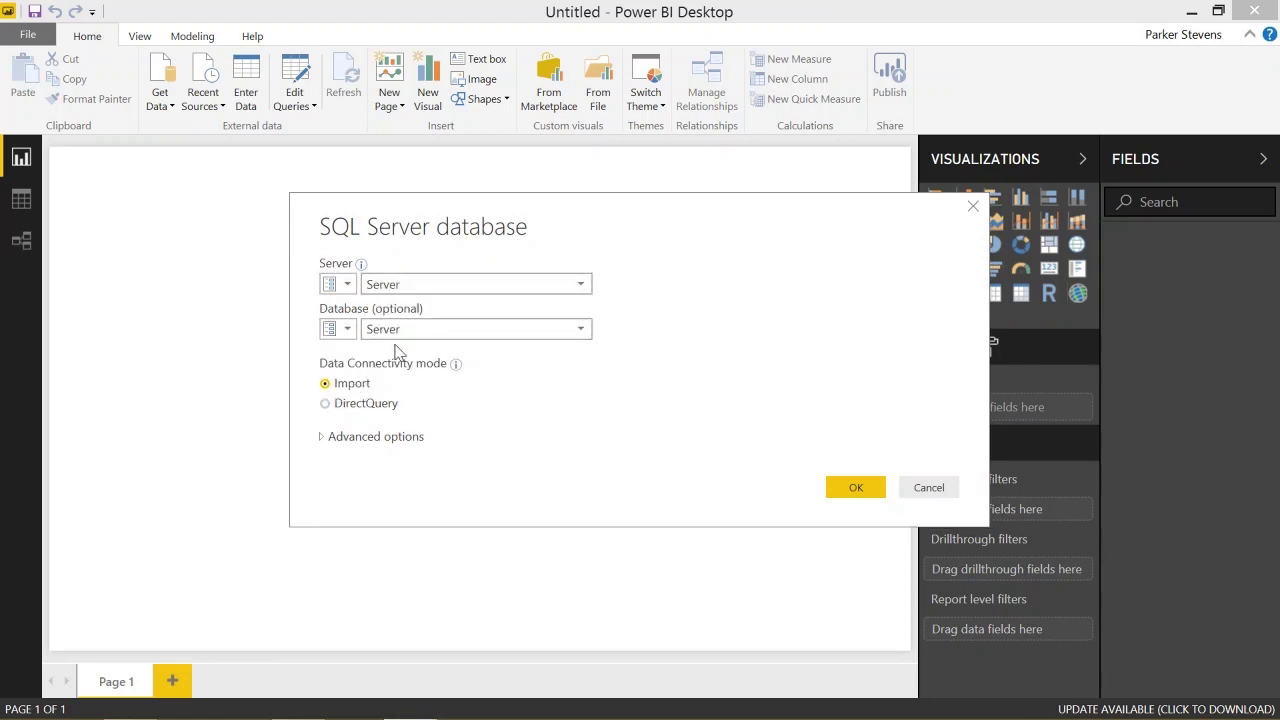
click(417, 334)
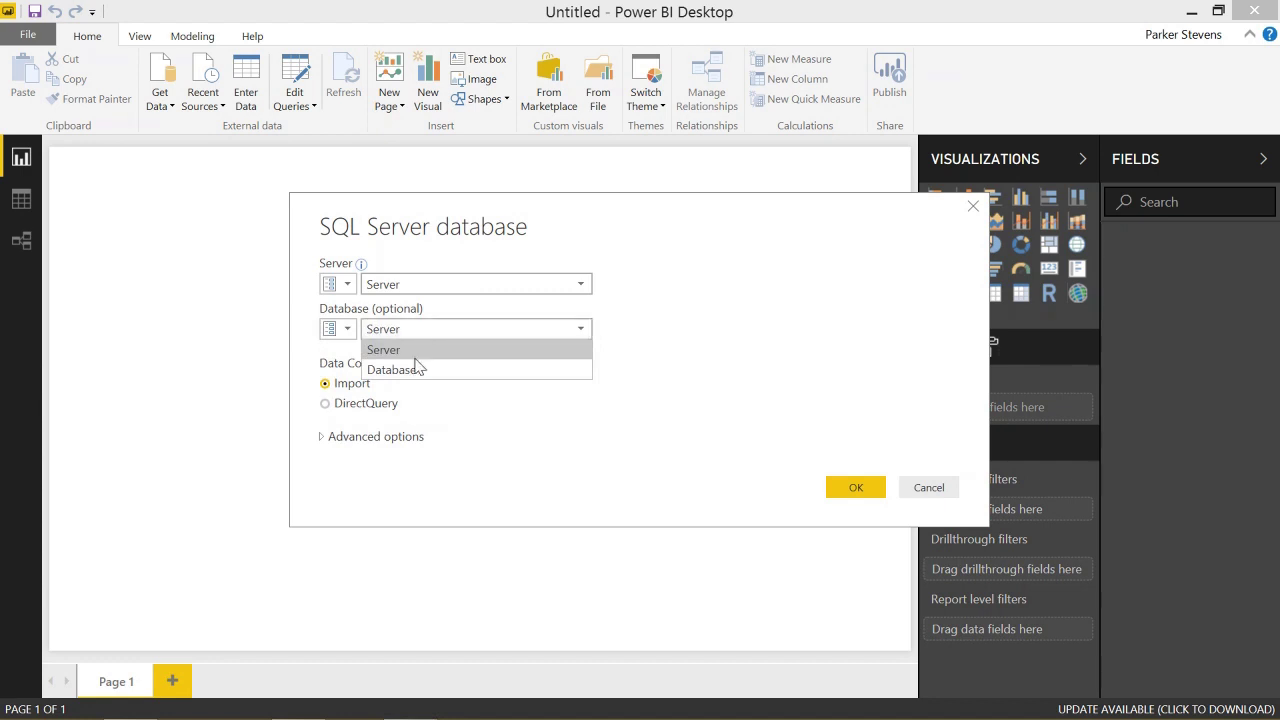
click(418, 370)
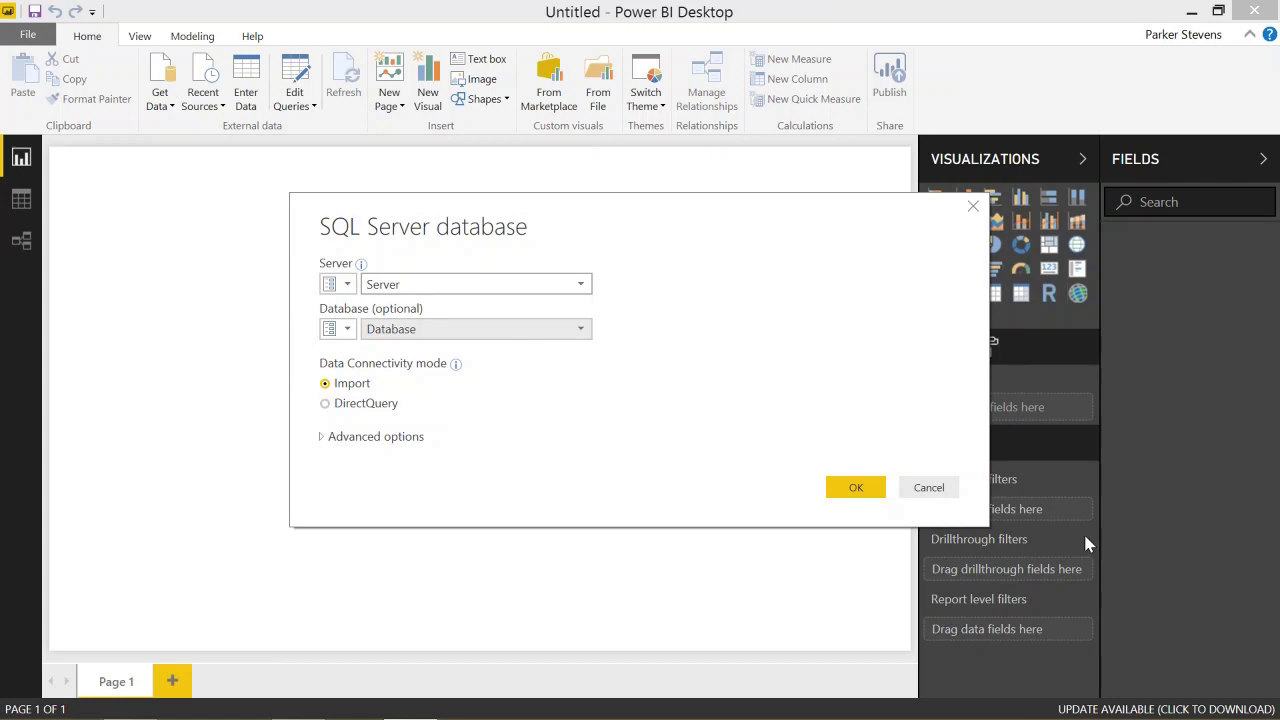
click(851, 487)
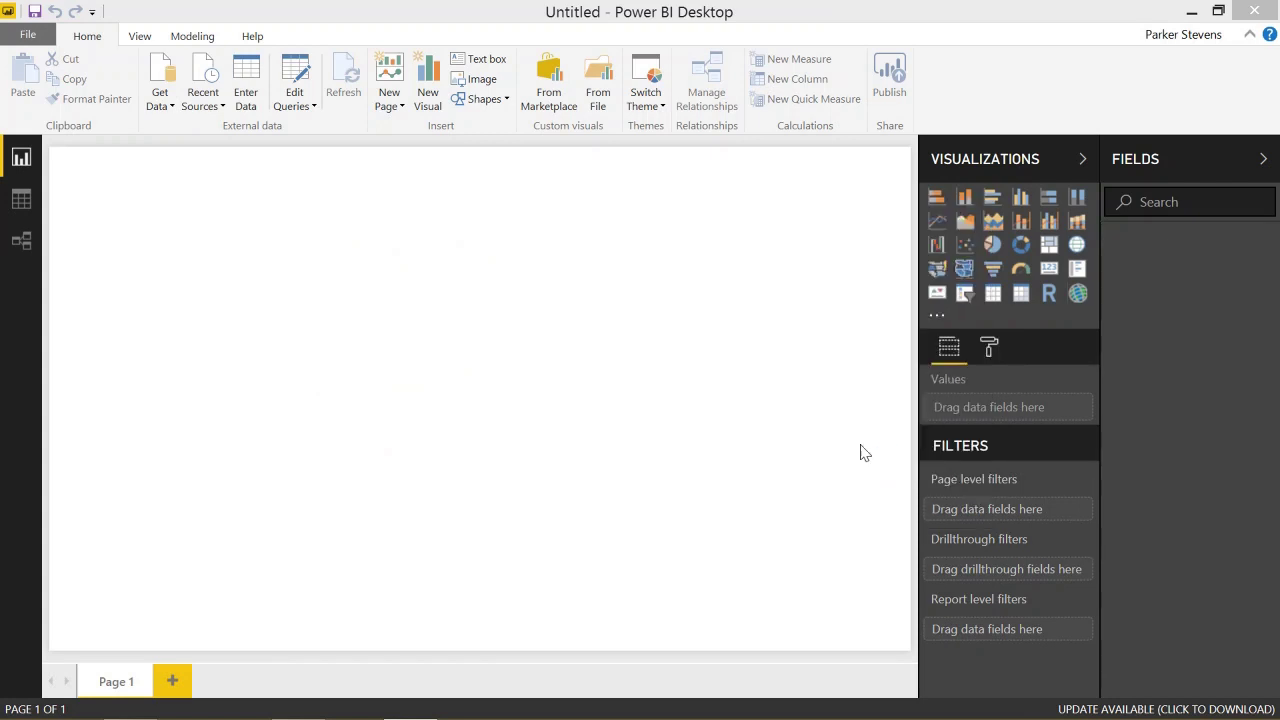
Step: Tick DimPromotion in the Navigator and load it into the report
scroll(384, 265, down, 4)
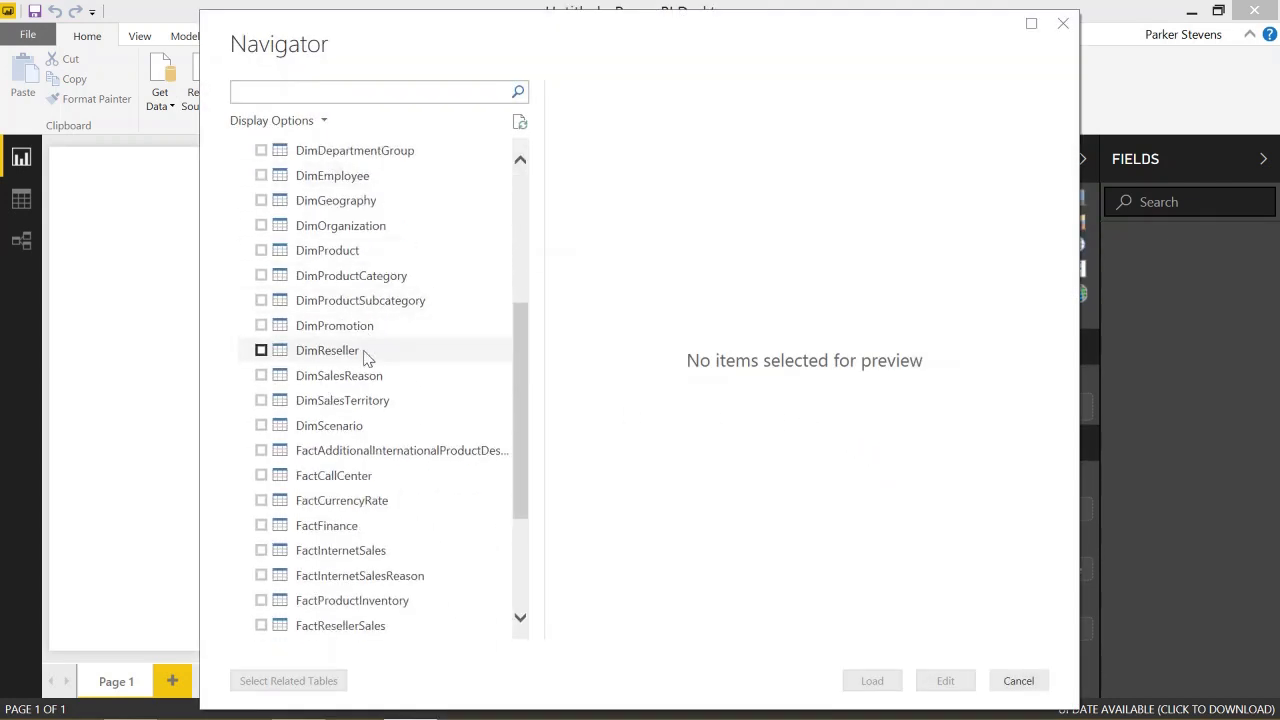
click(261, 325)
click(878, 680)
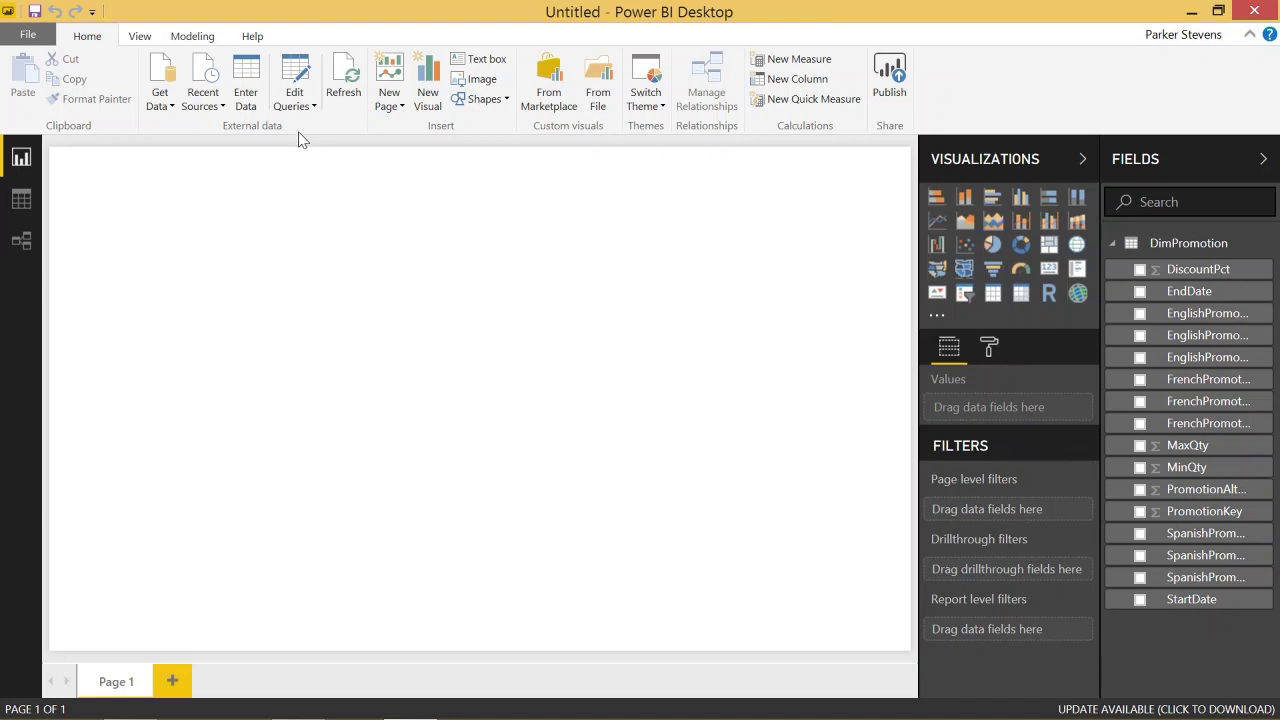
Step: Change the parameter values to FakeServer and FakeDB via Edit Parameters
click(298, 74)
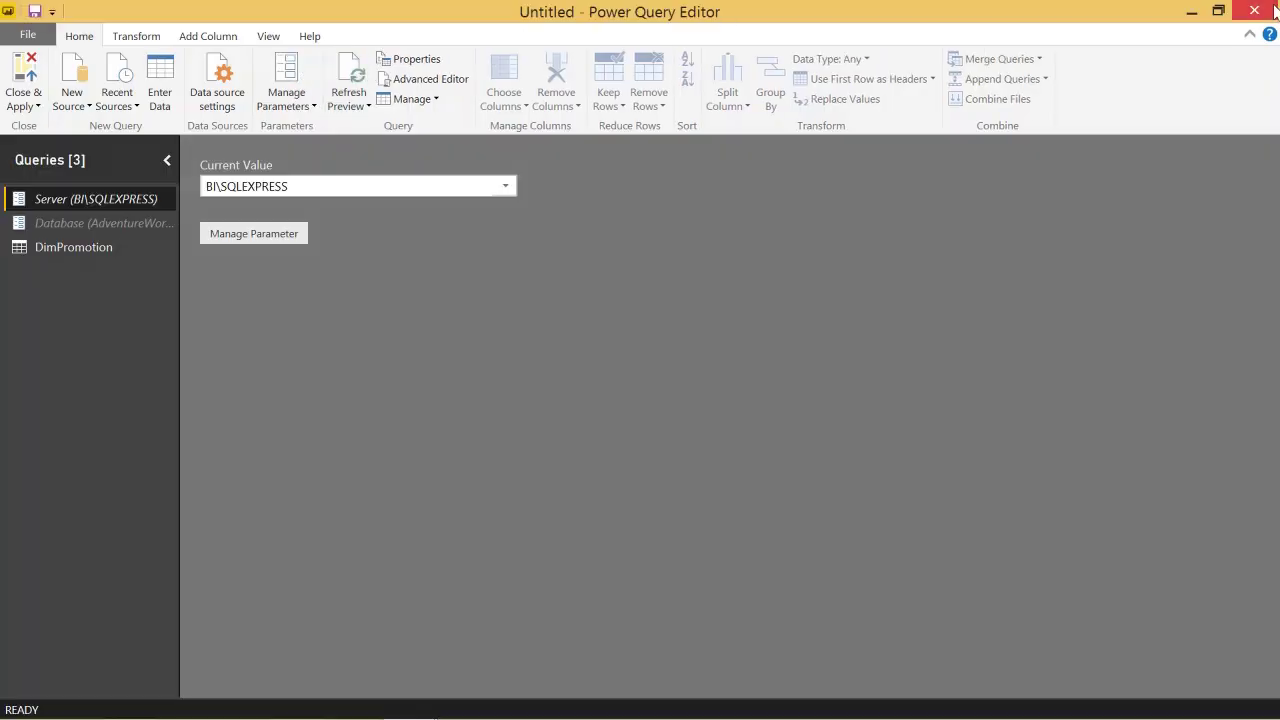
click(1276, 10)
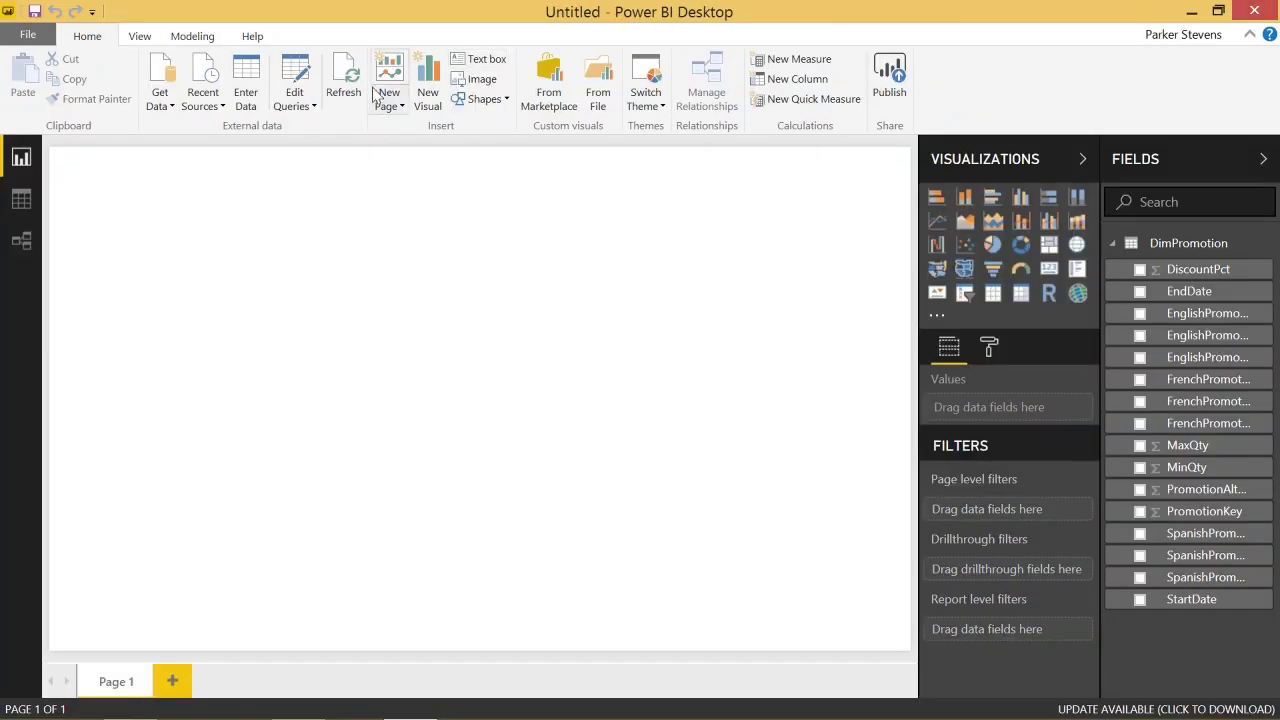
click(312, 106)
click(329, 169)
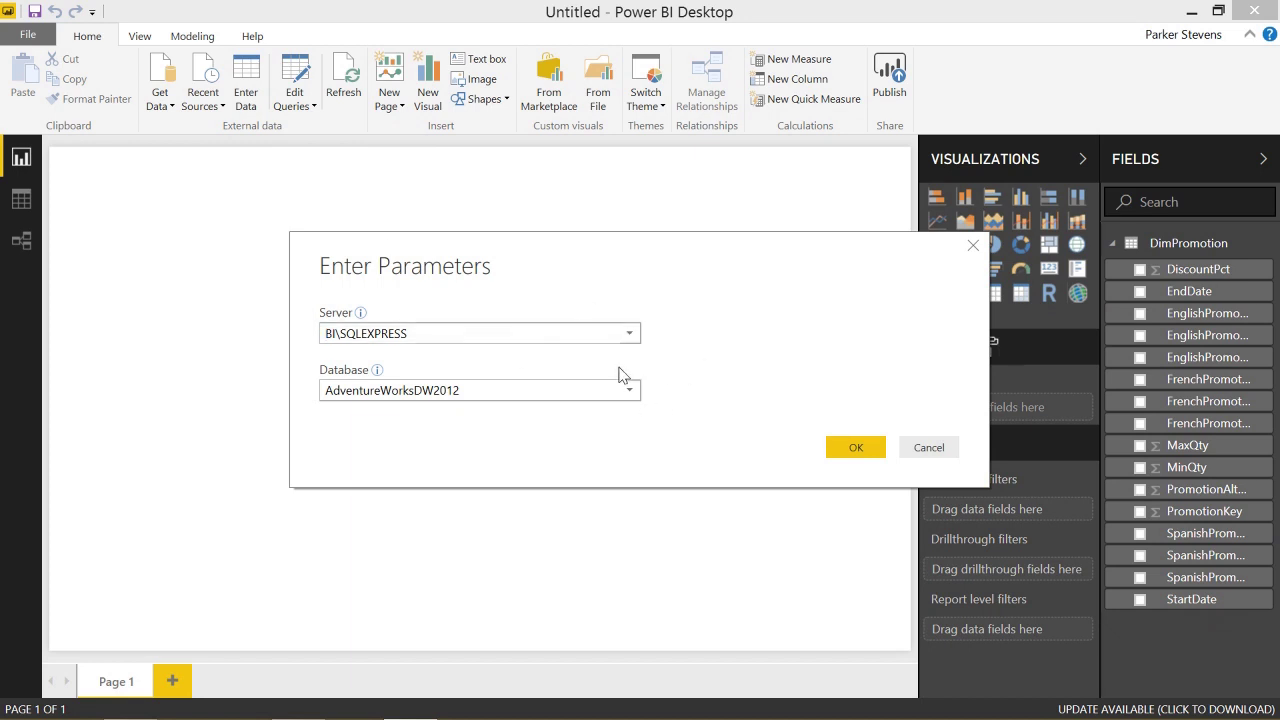
click(630, 334)
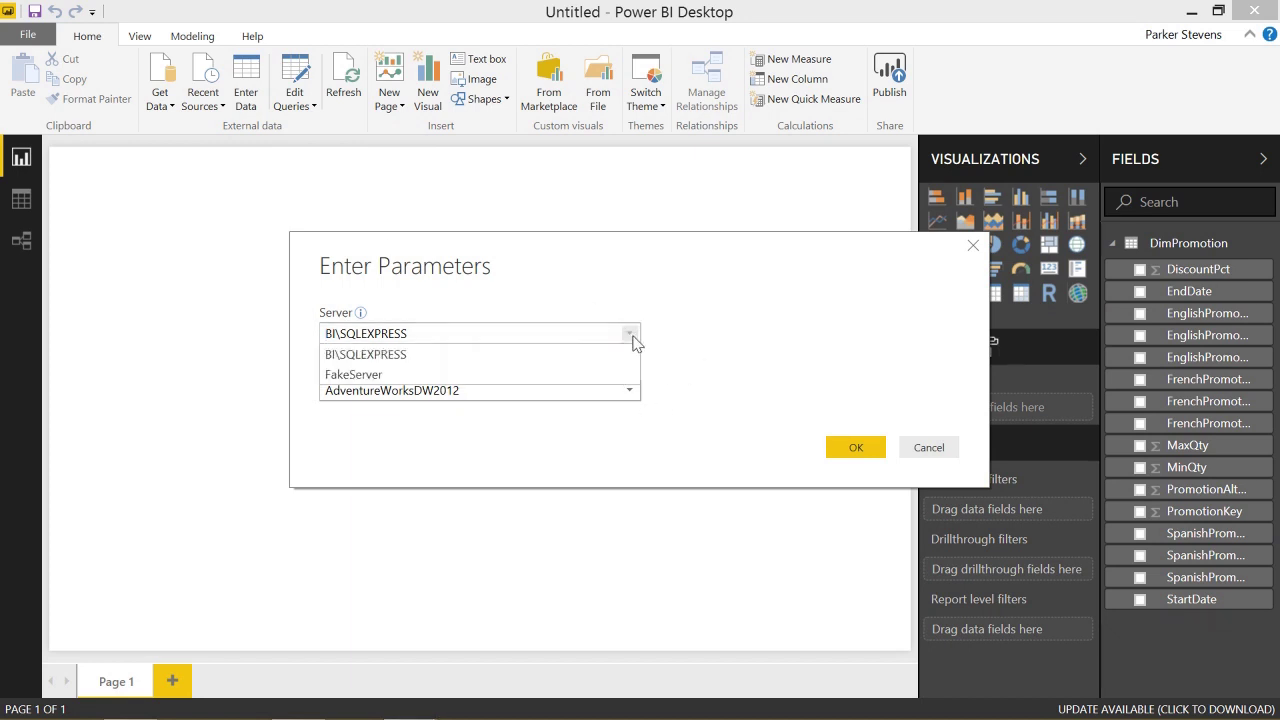
click(416, 374)
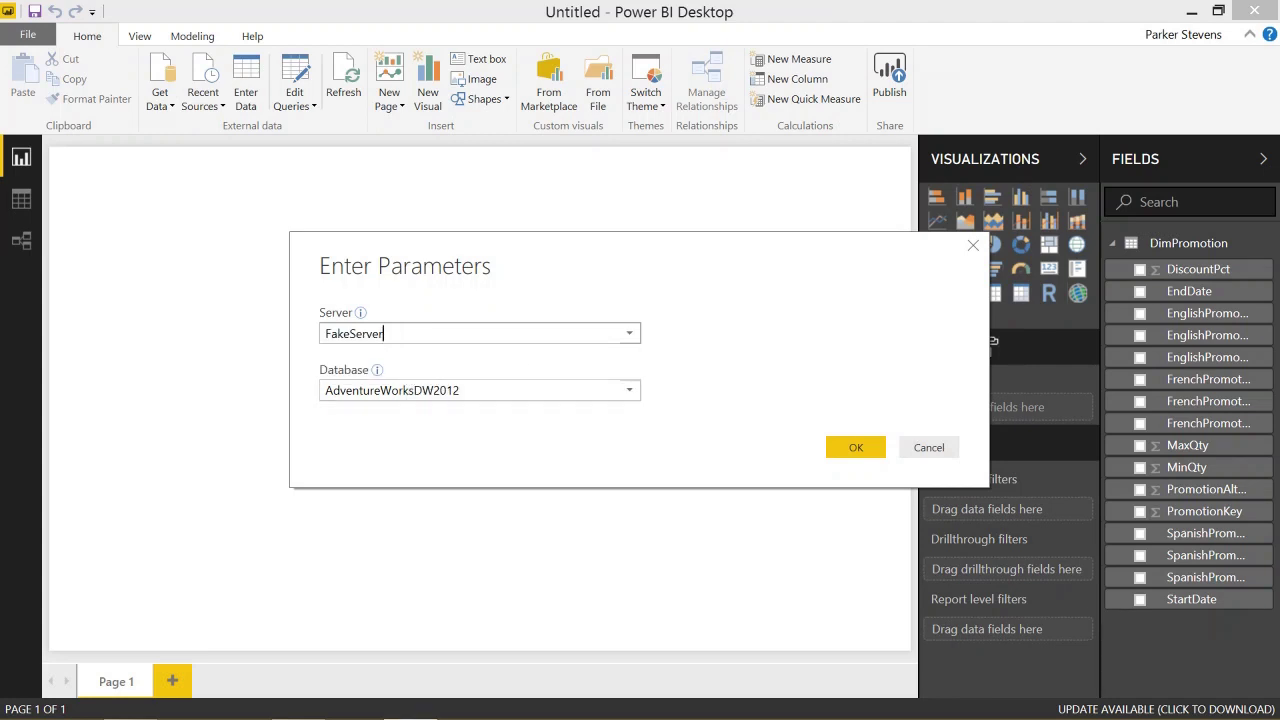
click(629, 390)
click(442, 428)
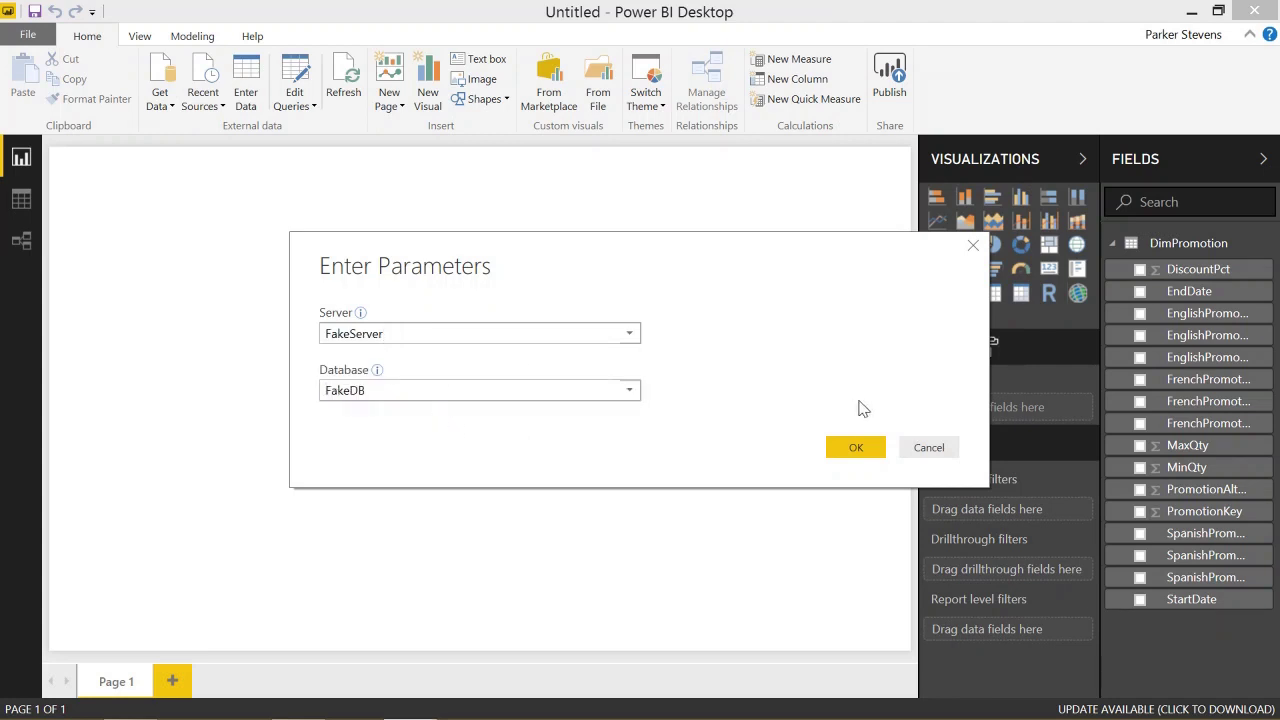
click(856, 447)
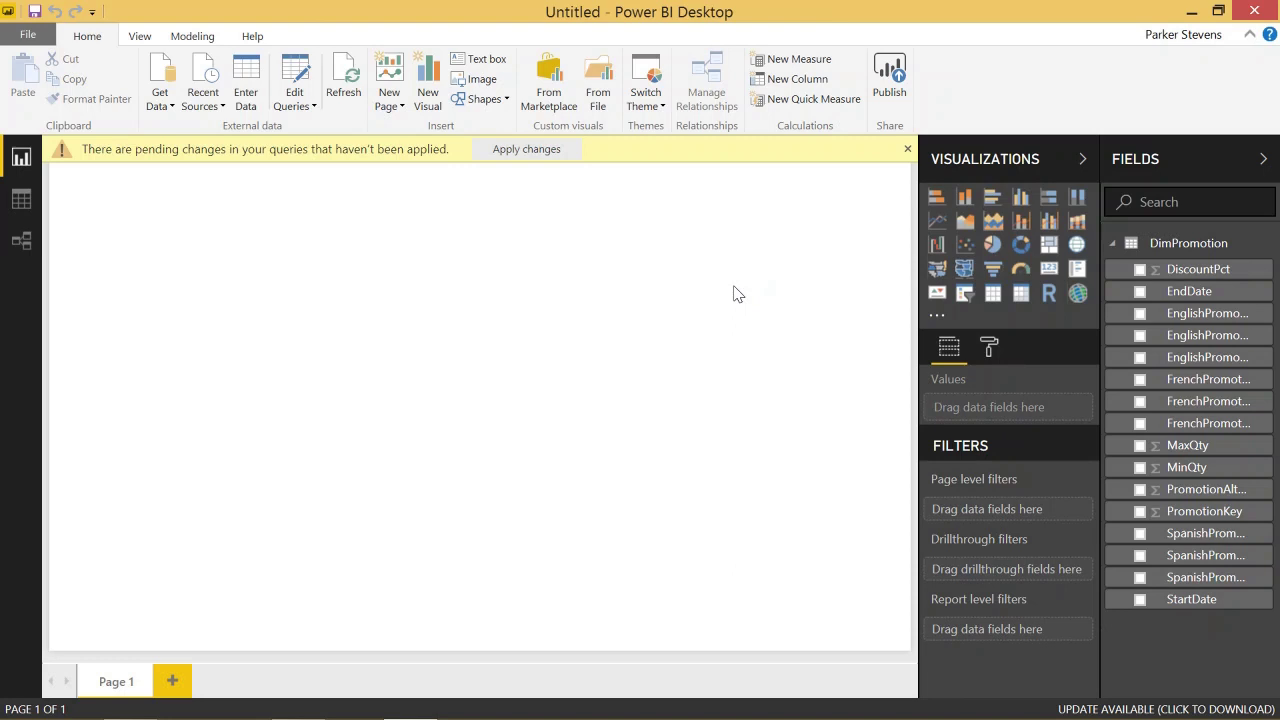
Step: Apply the fake values, dismiss the connection error, then restore BI\SQLEXPRESS and AdventureWorksDW2012
click(518, 150)
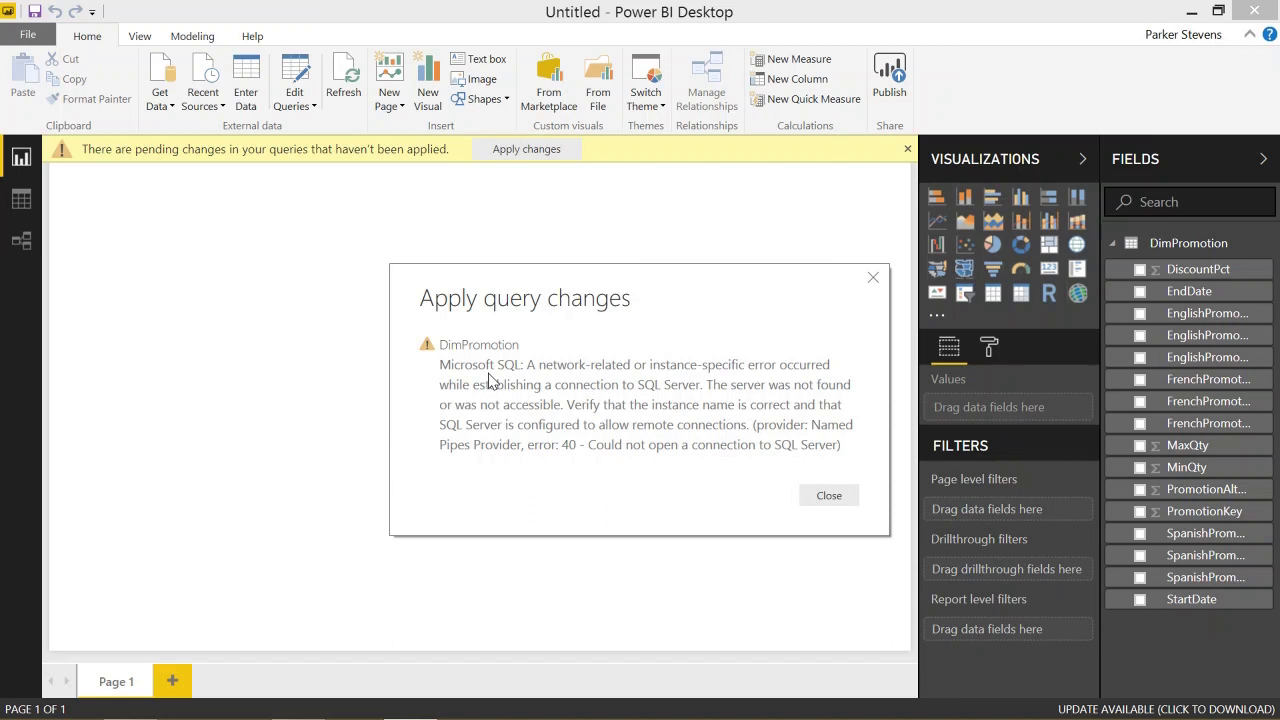
click(821, 497)
click(314, 105)
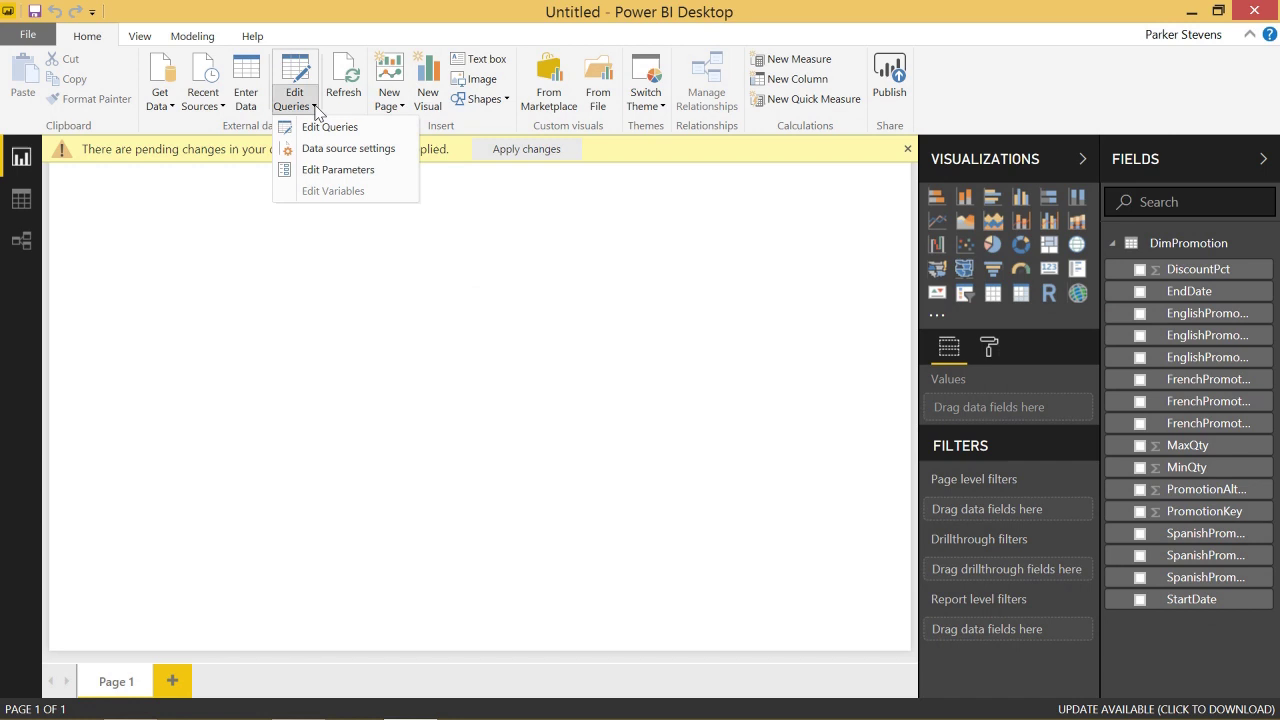
click(330, 170)
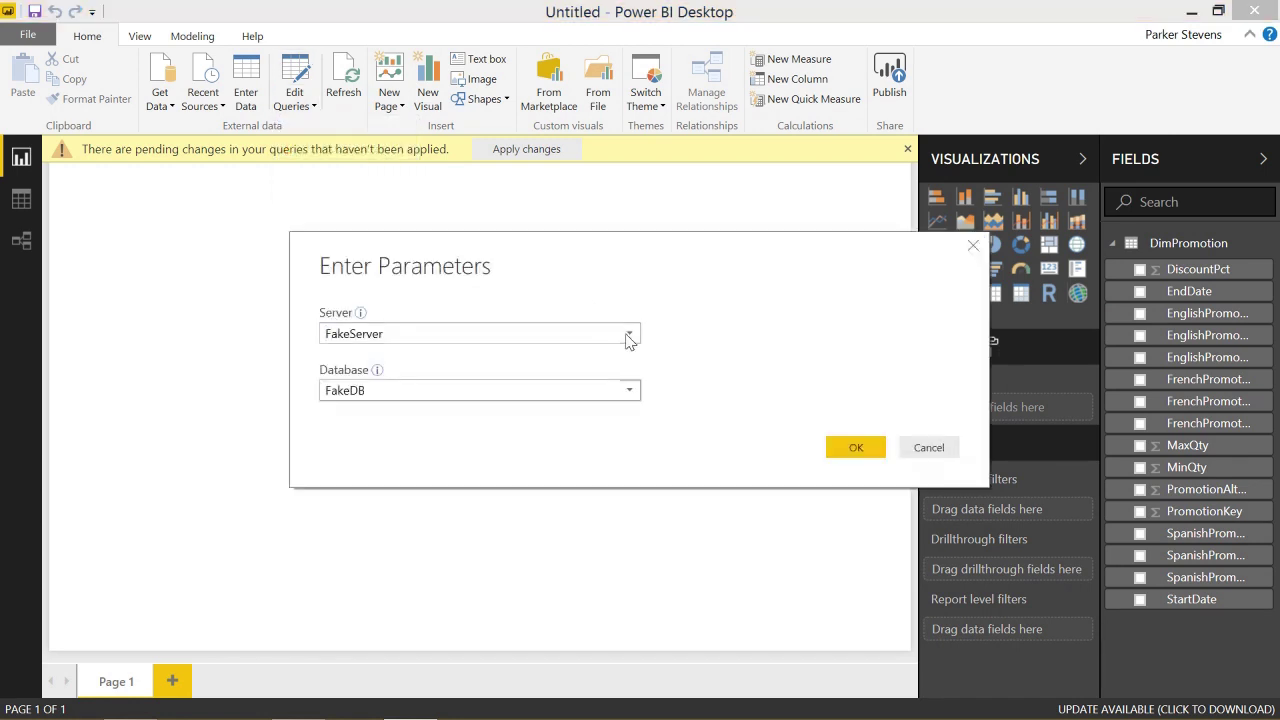
click(629, 336)
click(523, 356)
click(632, 391)
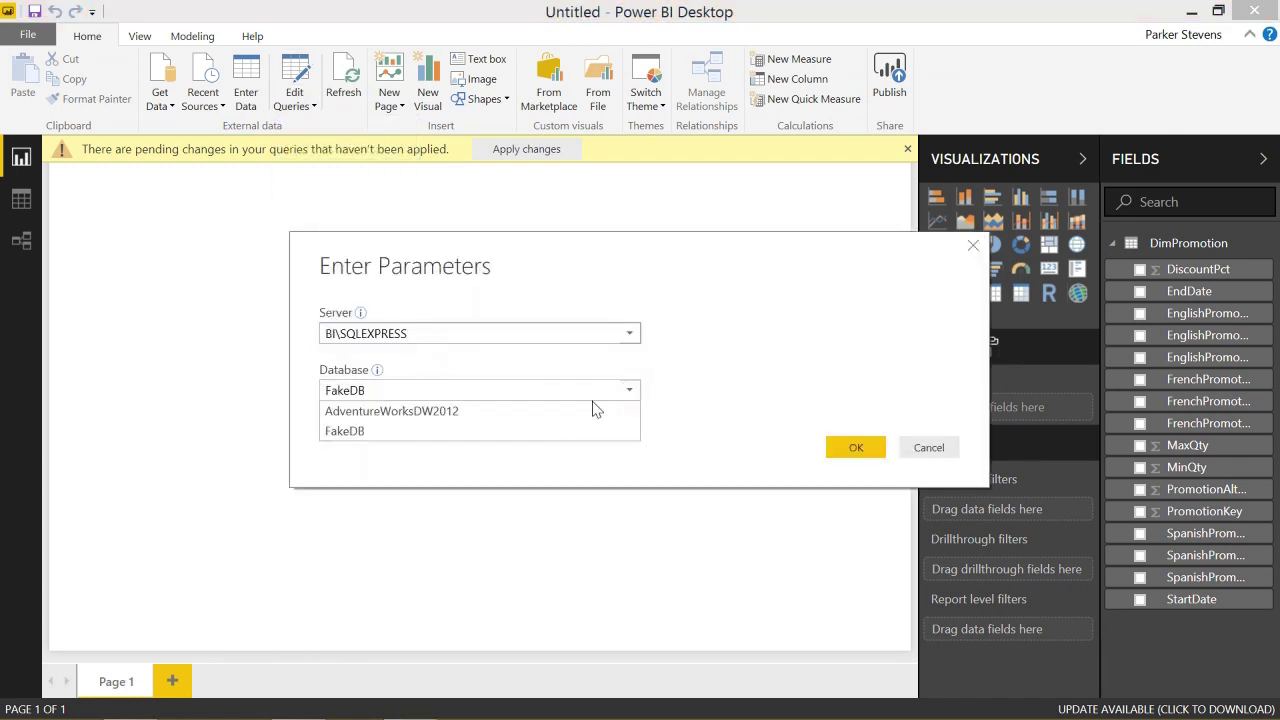
click(593, 410)
click(856, 447)
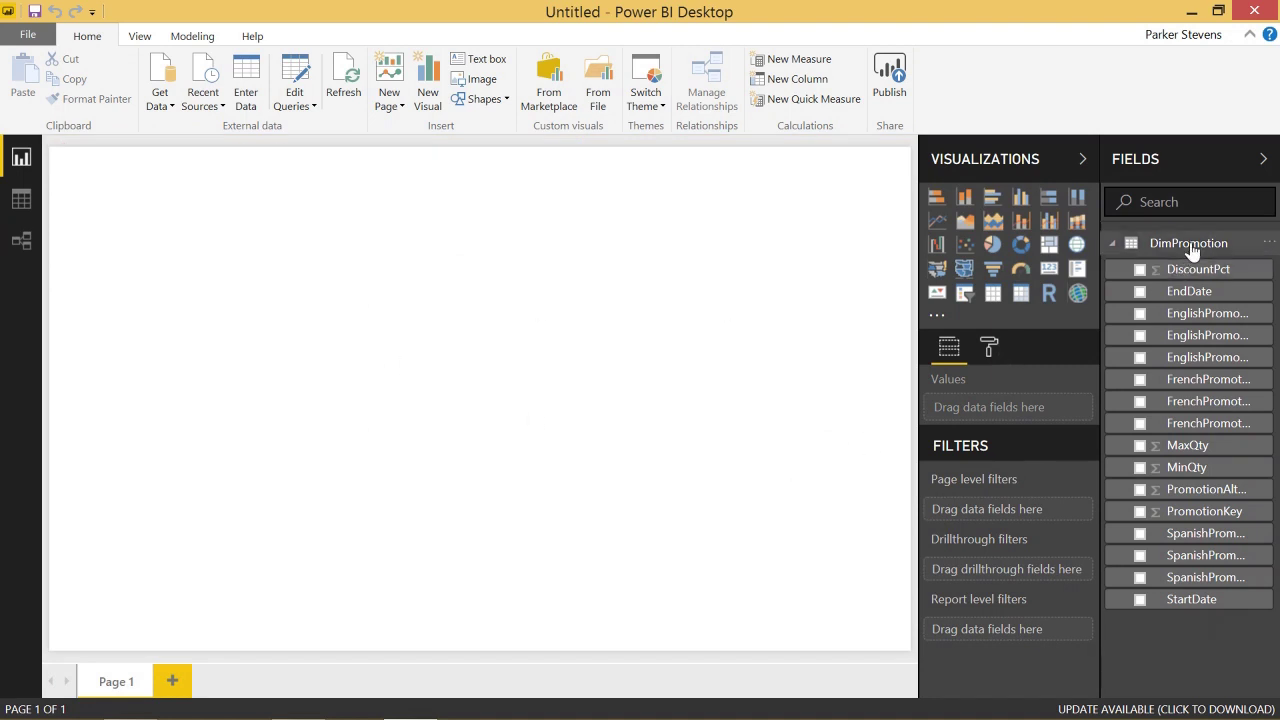
Step: Collapse DimPromotion in the Fields pane and start a new SQL Server connection
click(1111, 244)
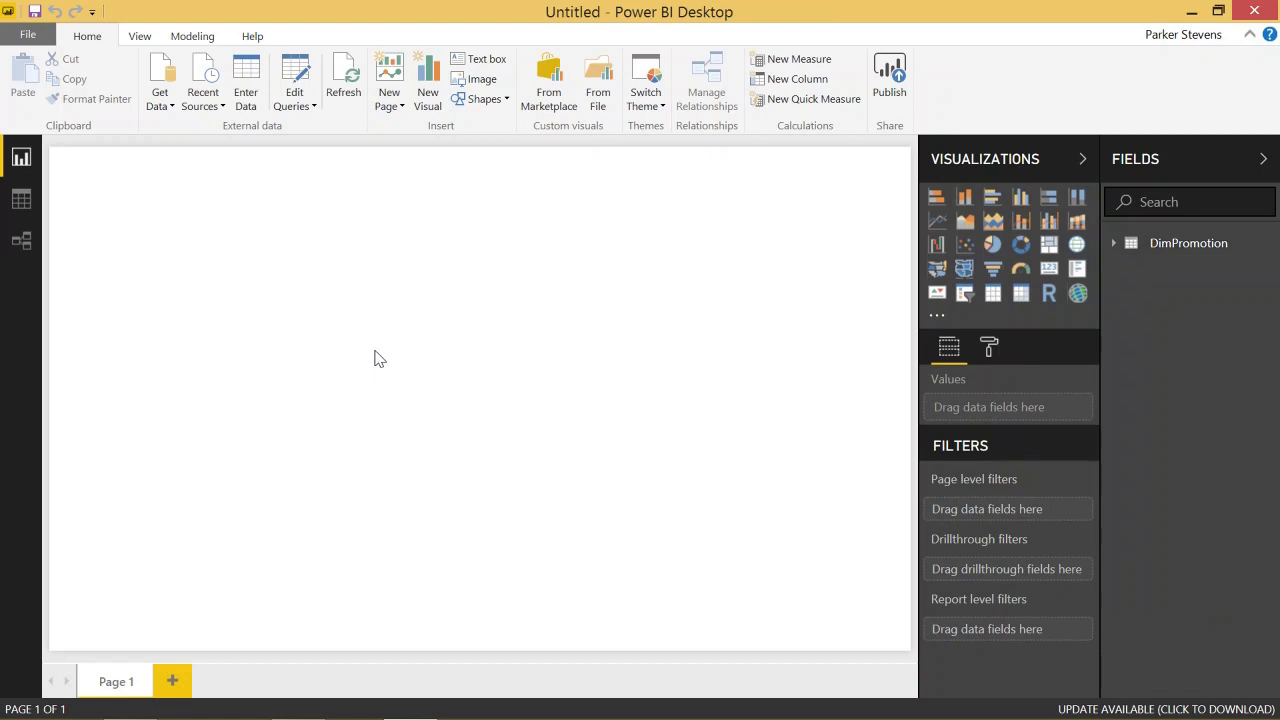
click(166, 106)
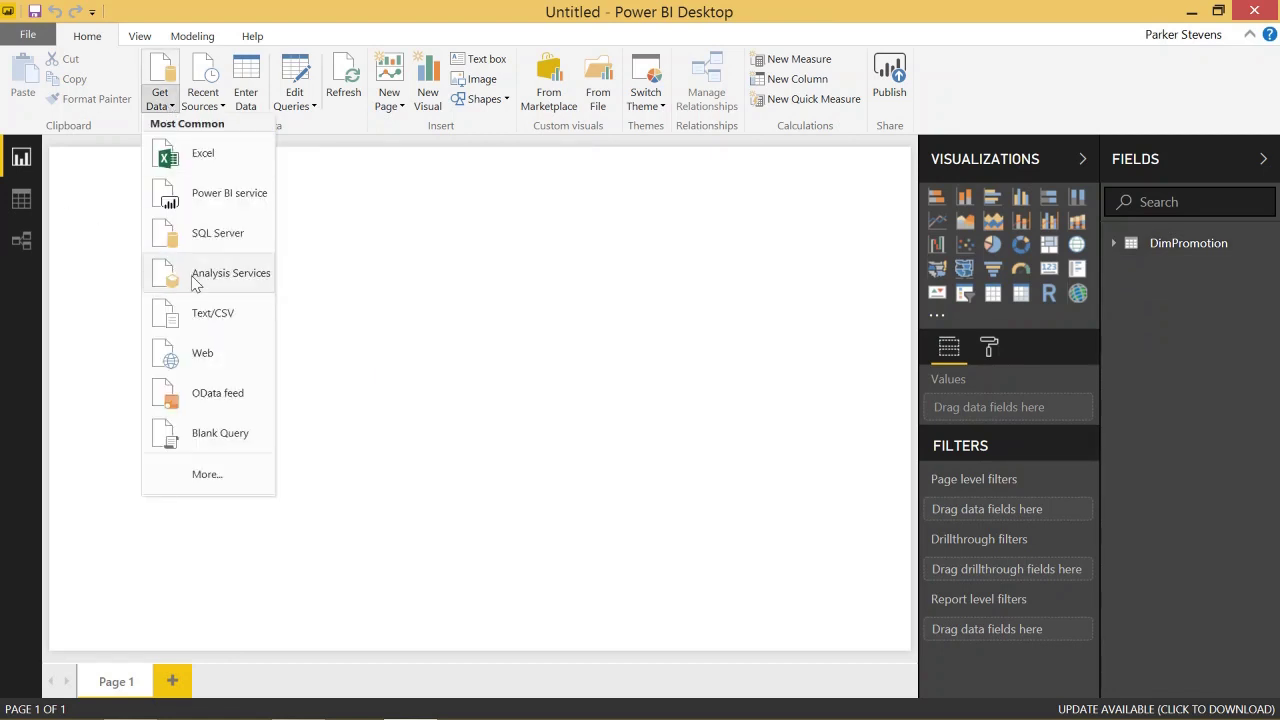
click(229, 234)
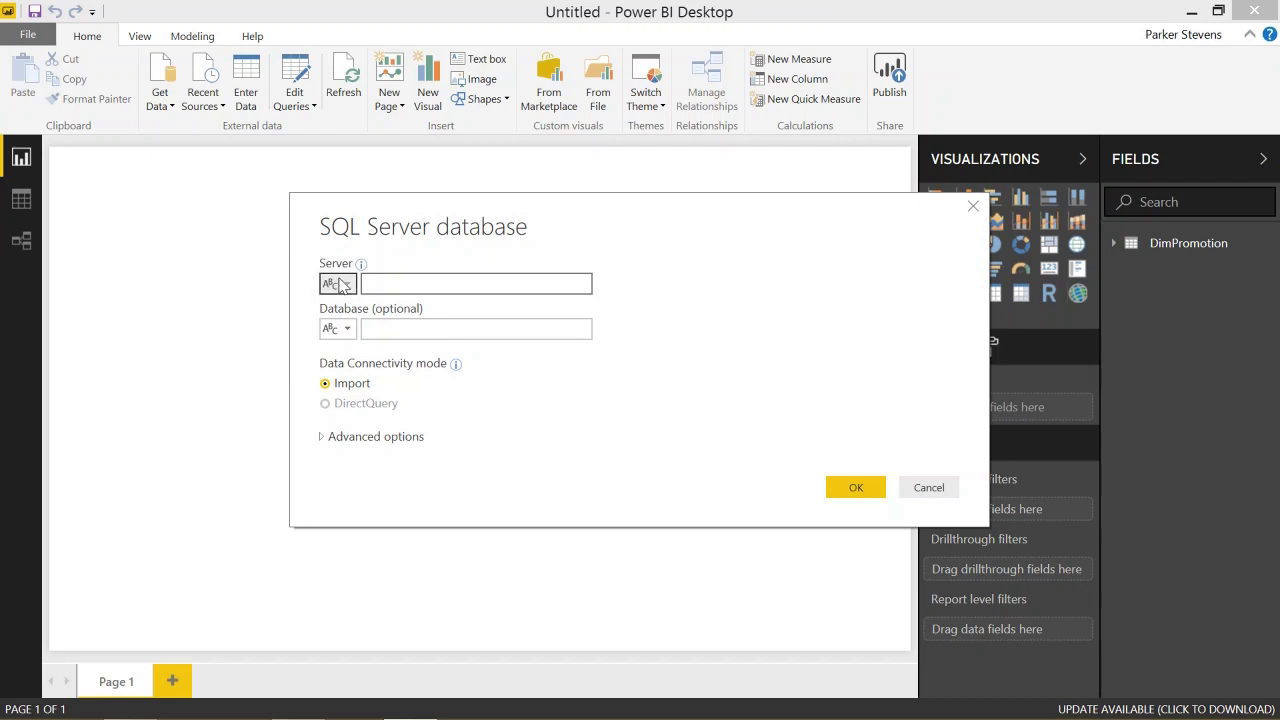
Step: Take the server and database from the Server and Database parameters
click(338, 284)
click(355, 326)
click(448, 285)
click(405, 300)
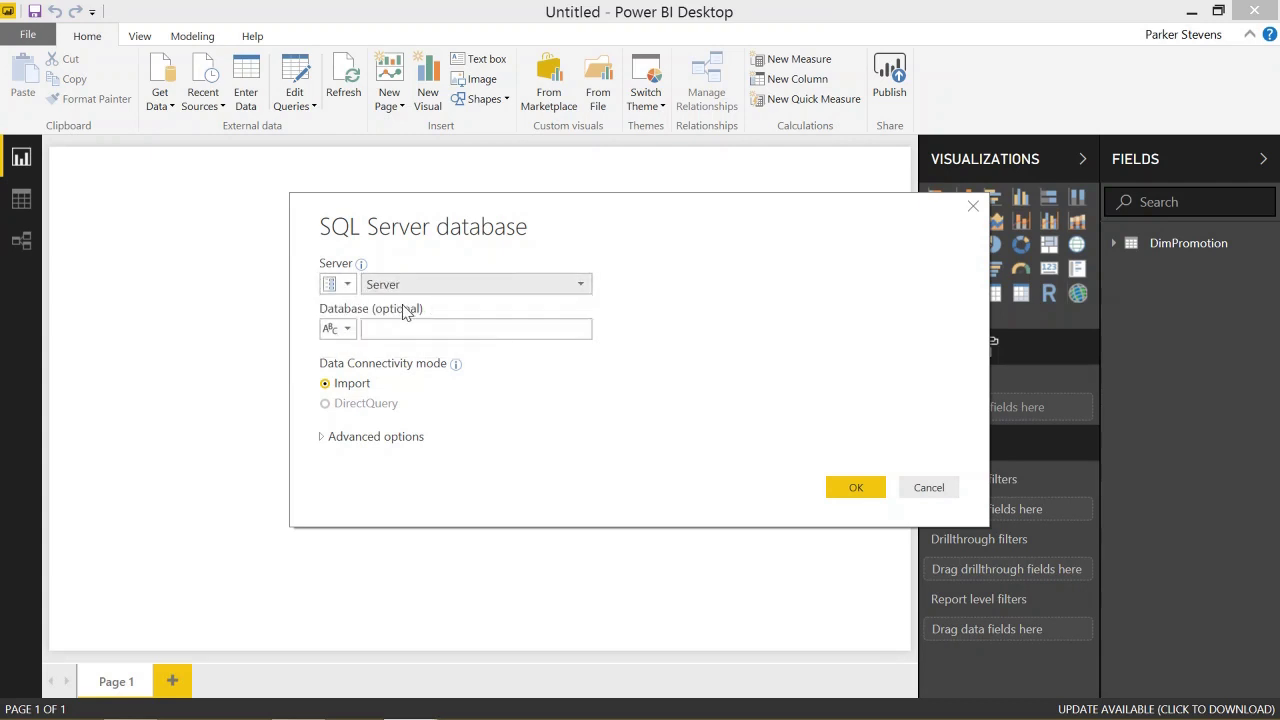
click(338, 328)
click(354, 369)
click(405, 330)
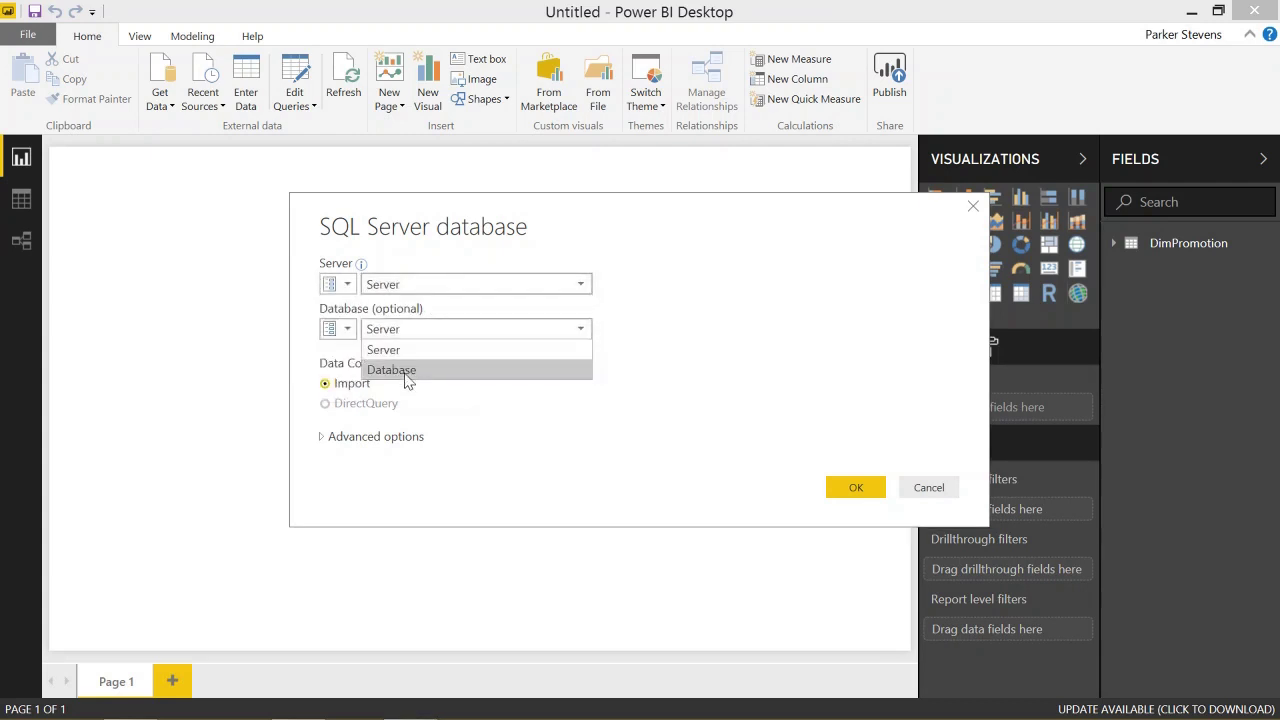
click(398, 370)
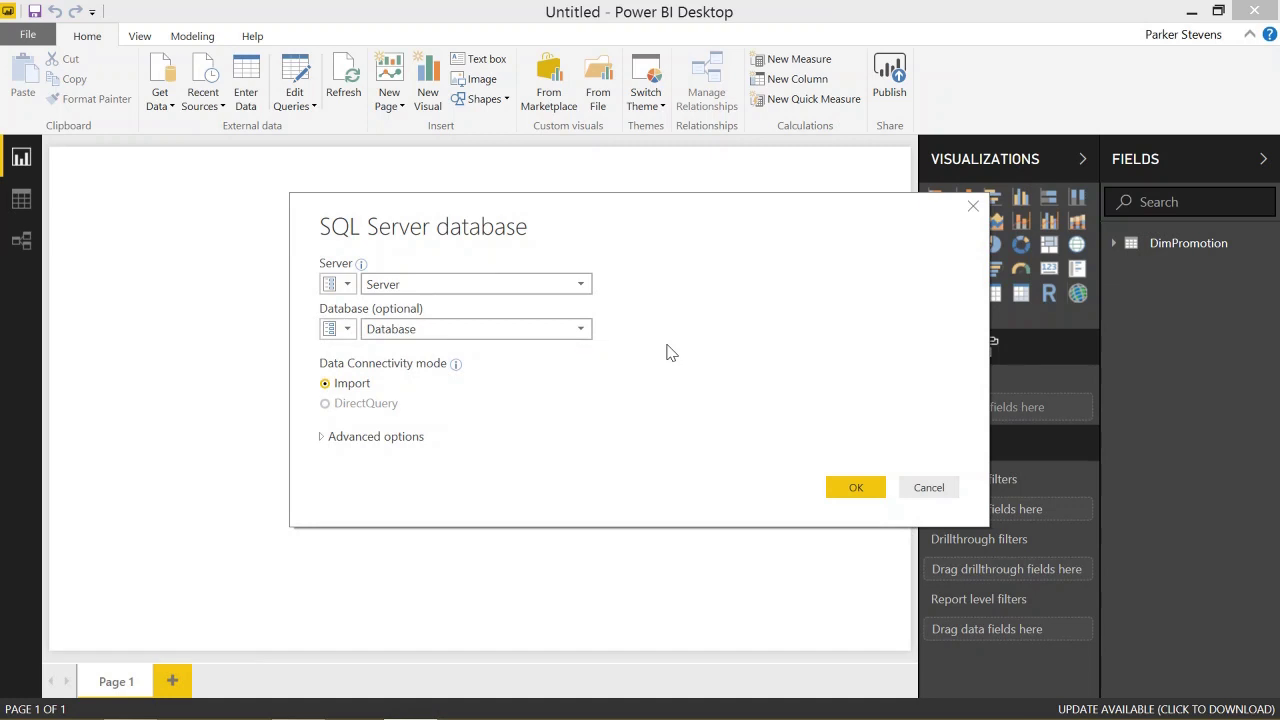